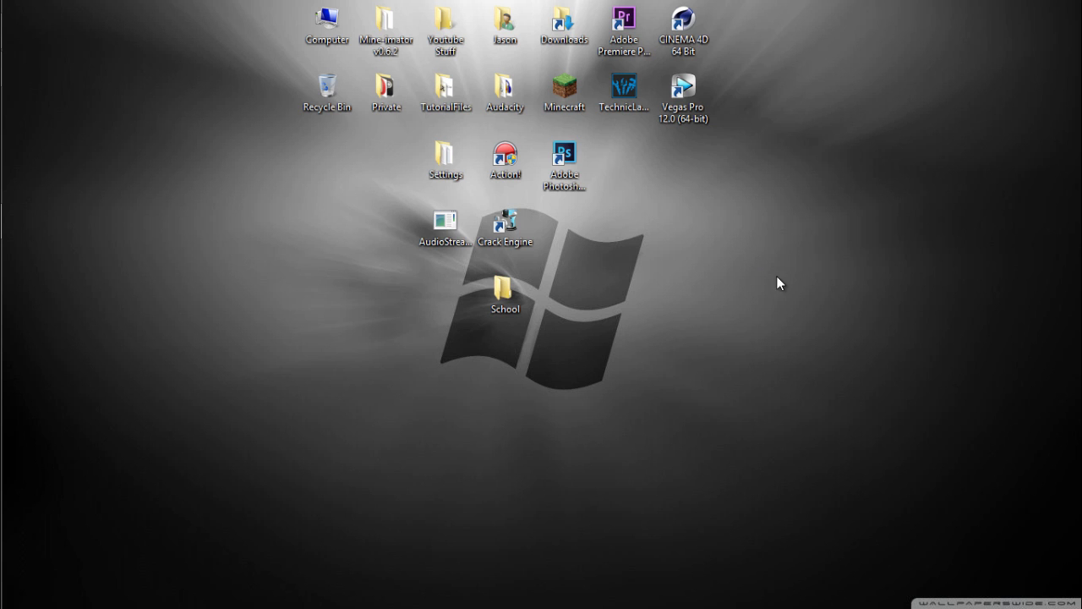
drag(198, 170, 965, 484)
click(966, 483)
click(18, 69)
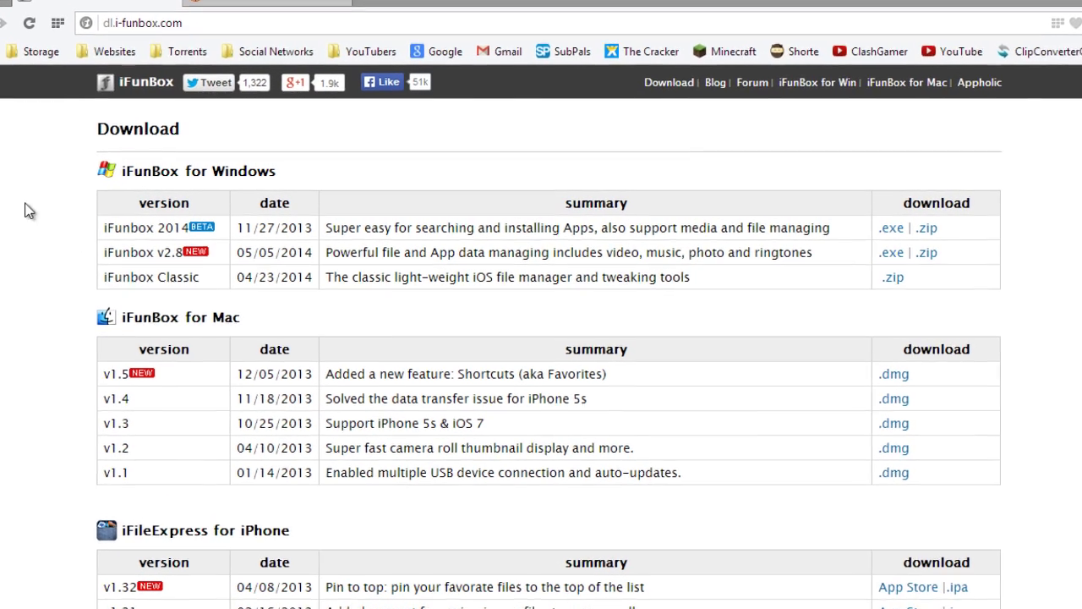
Step: Examine the iFunBox for Windows versions, including iFunbox Classic, and their download links alongside the Mac section
drag(236, 321, 220, 321)
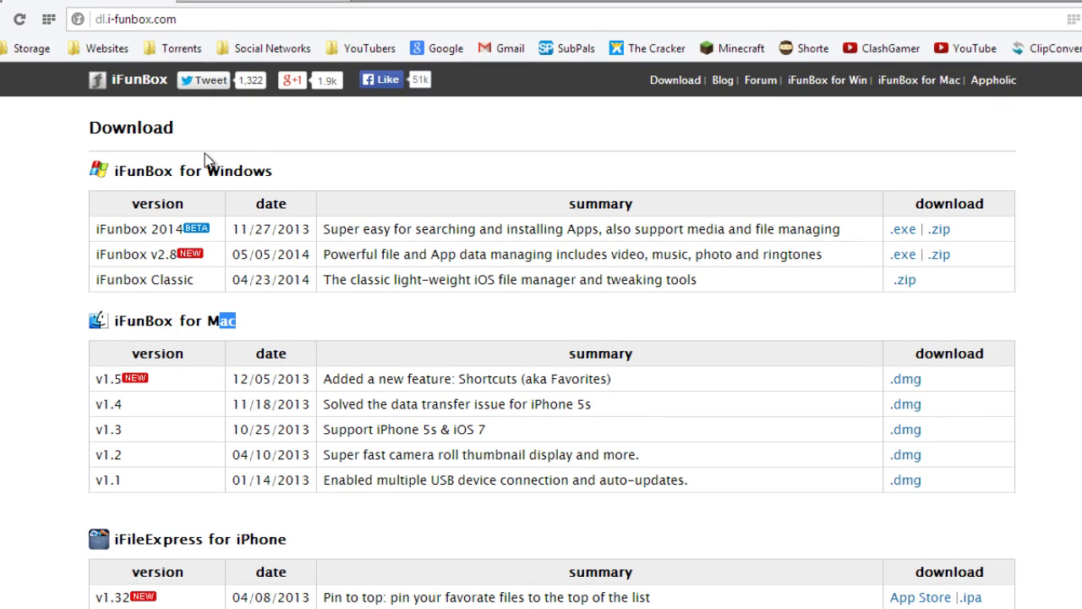
drag(215, 163, 283, 169)
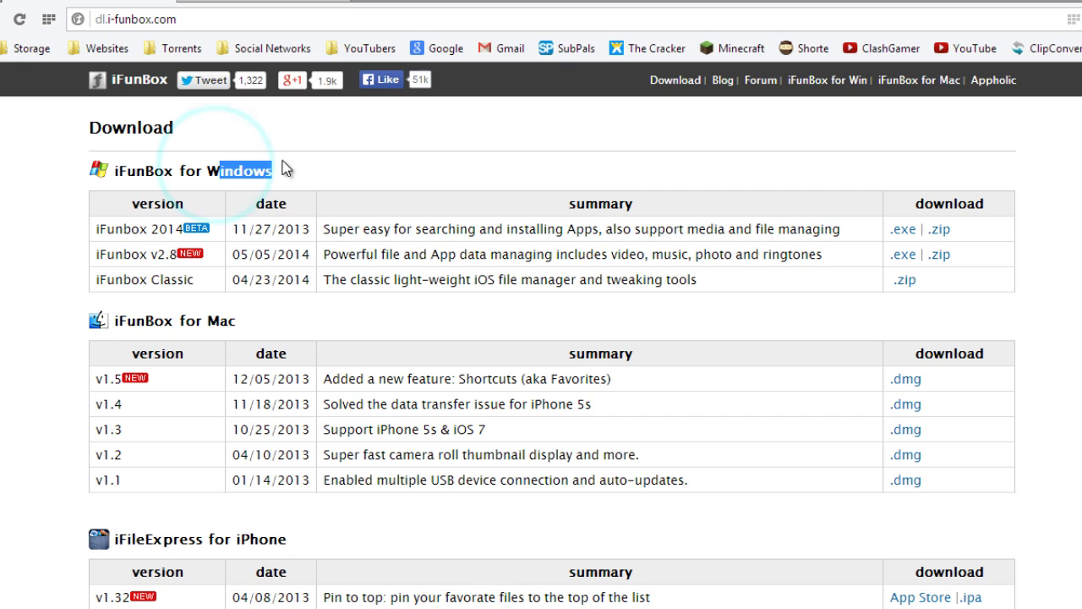
drag(148, 230, 175, 224)
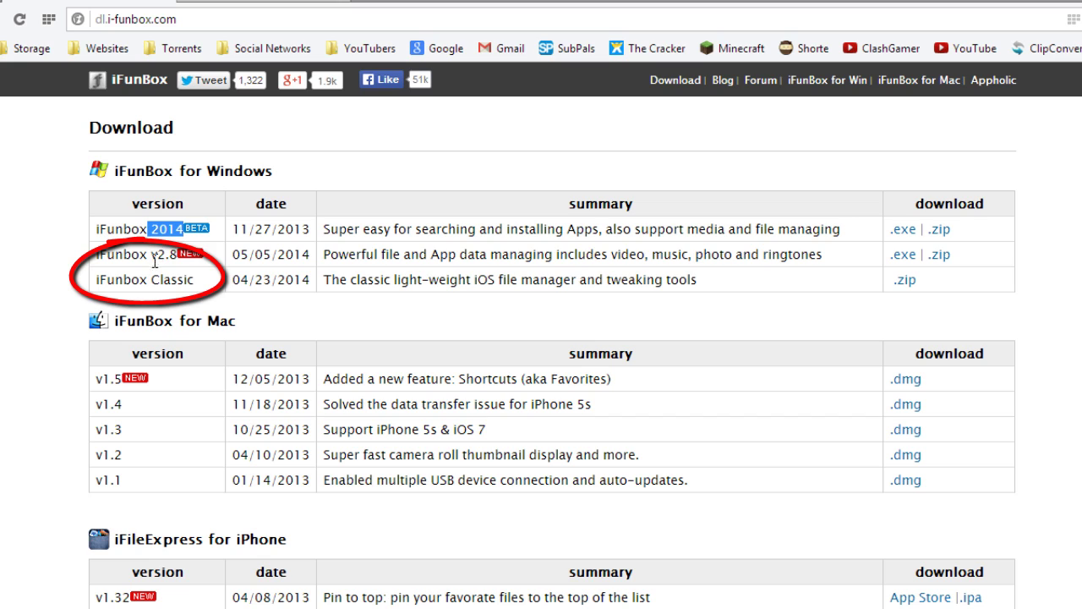
drag(205, 280, 95, 282)
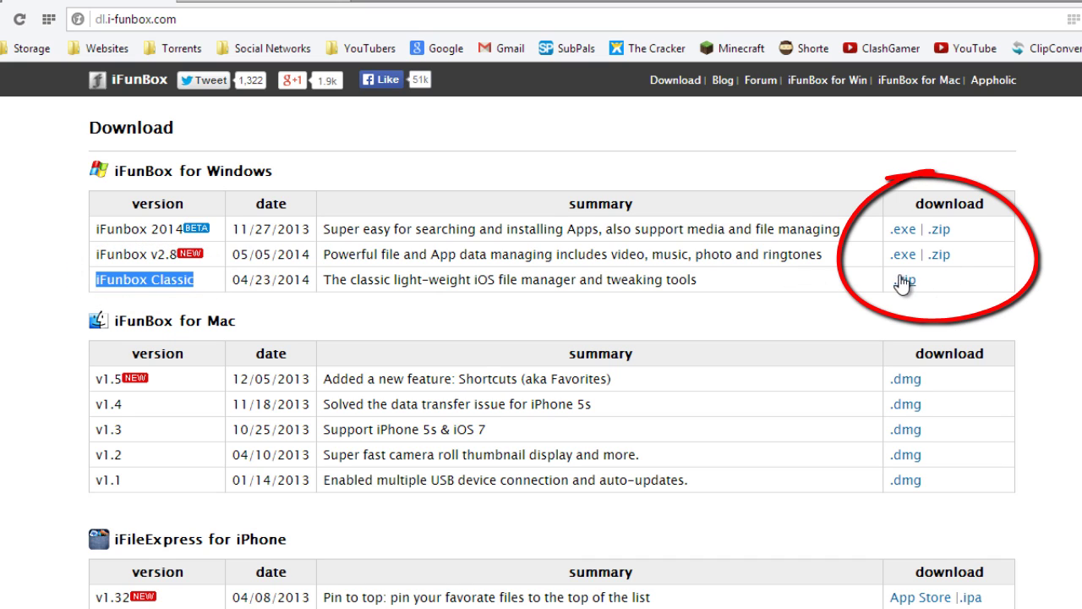
drag(928, 225, 1027, 211)
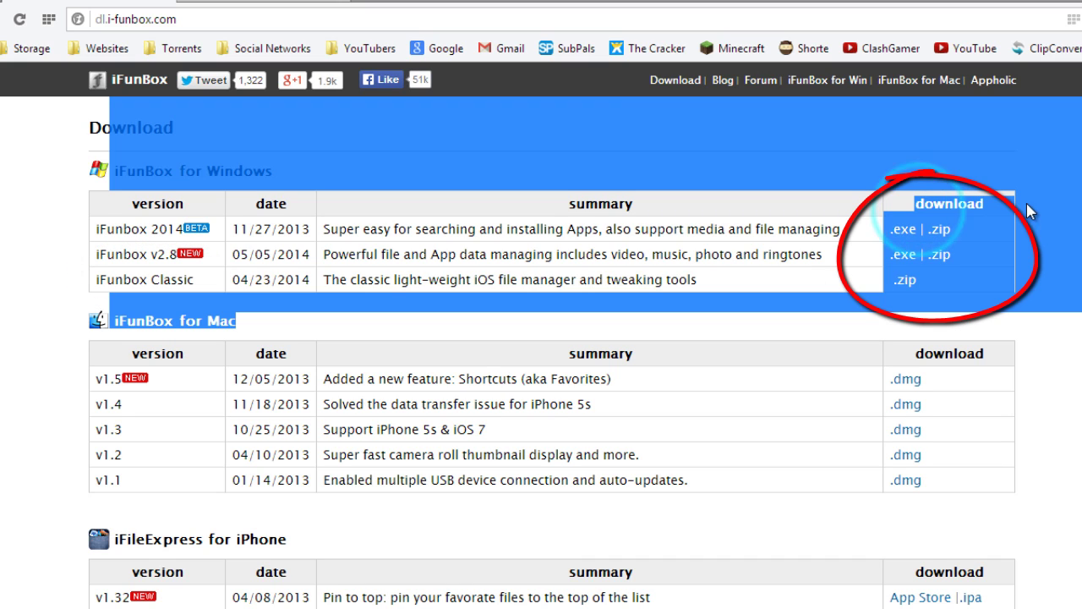
click(323, 324)
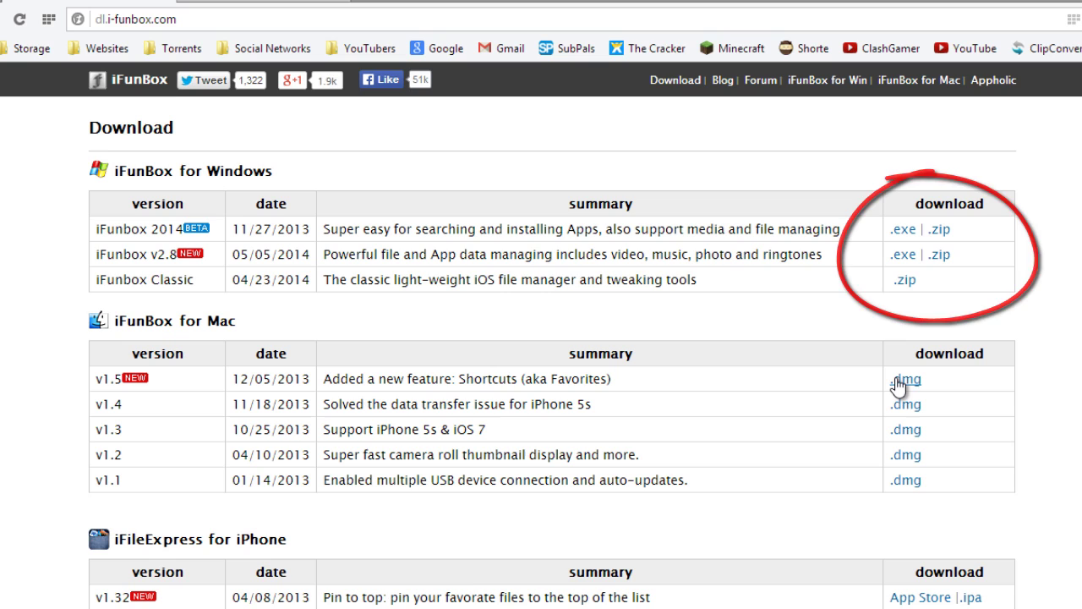
Step: Switch to The Skindex page, dismiss the ad-blocker notice and browse the latest and daily top skins
click(163, 1)
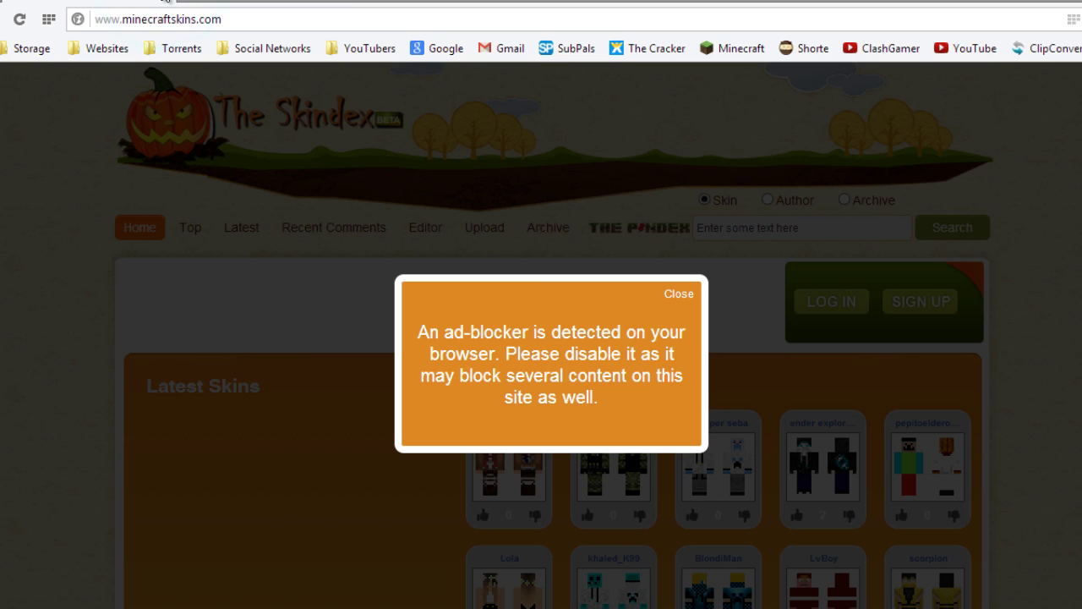
click(677, 296)
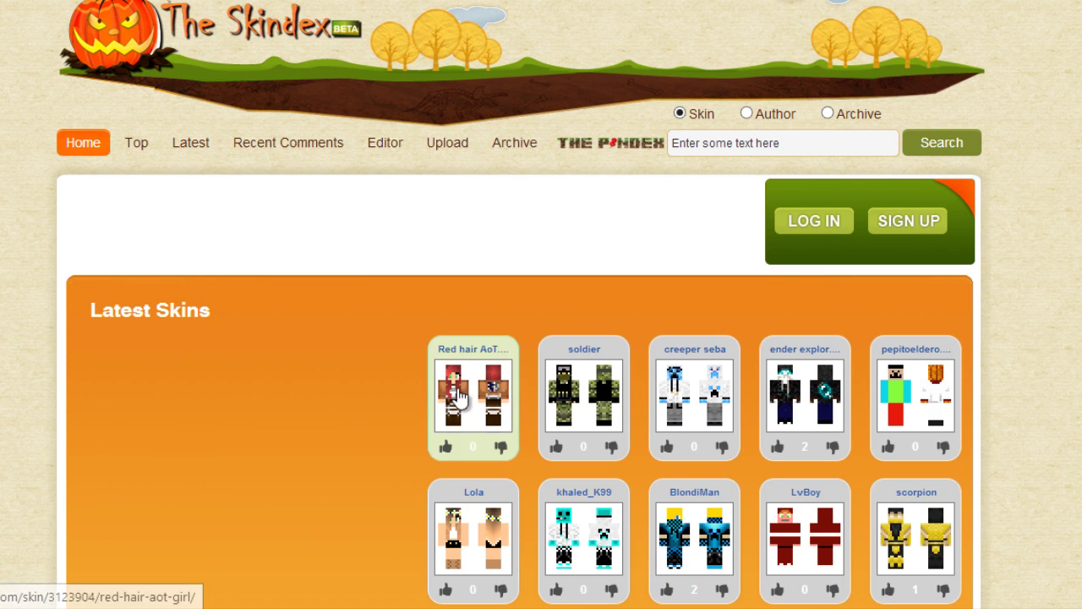
scroll(553, 343, down, 5)
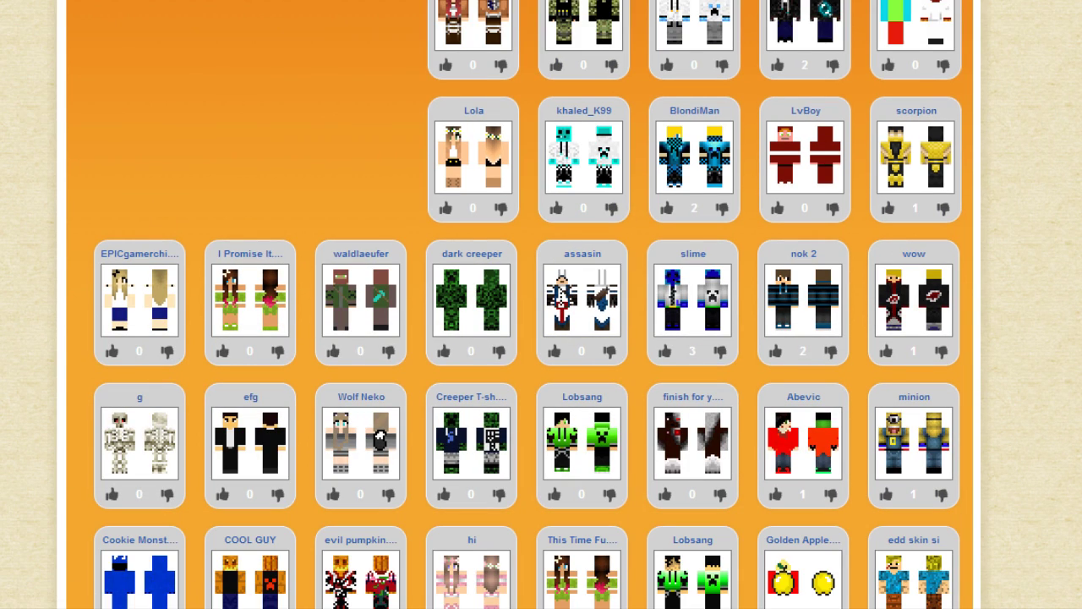
scroll(626, 380, down, 3)
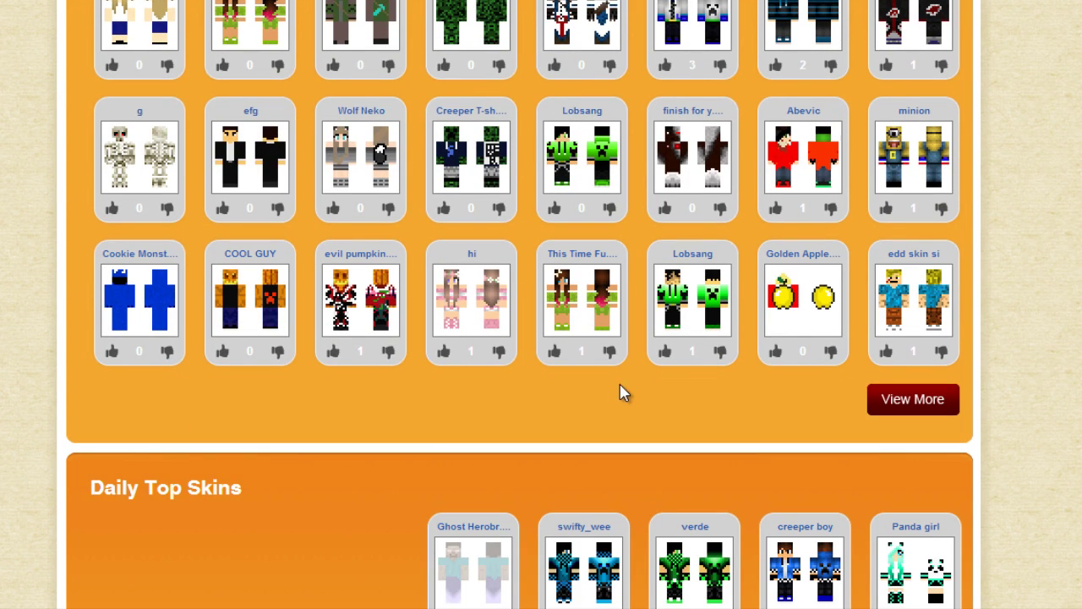
scroll(683, 350, down, 3)
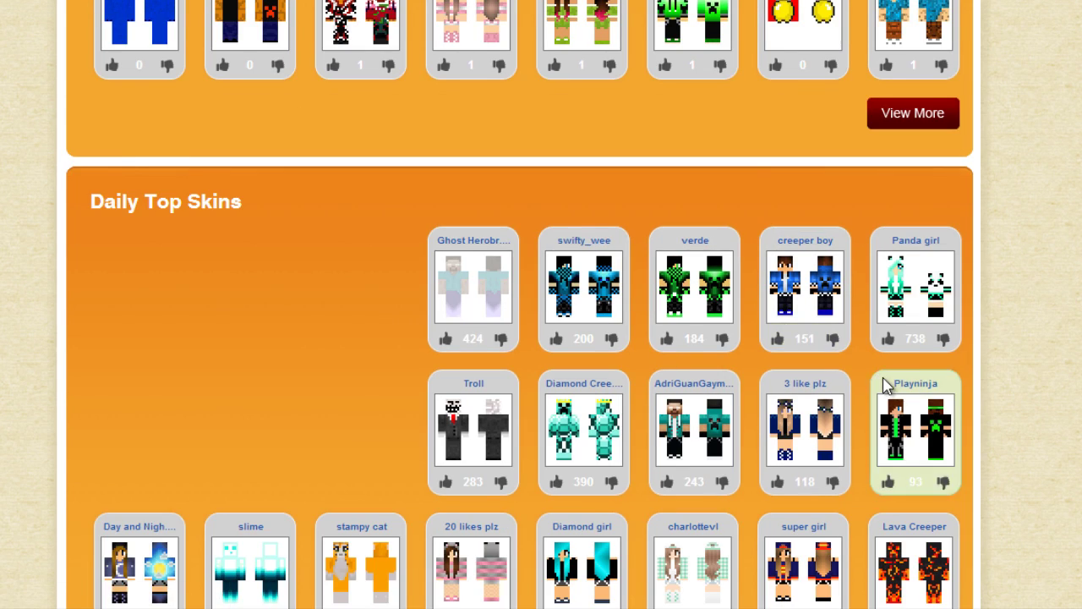
scroll(885, 386, up, 10)
Step: Search the skins for "Slender" and download the Slenderman skin with the red tie to the computer
click(761, 140)
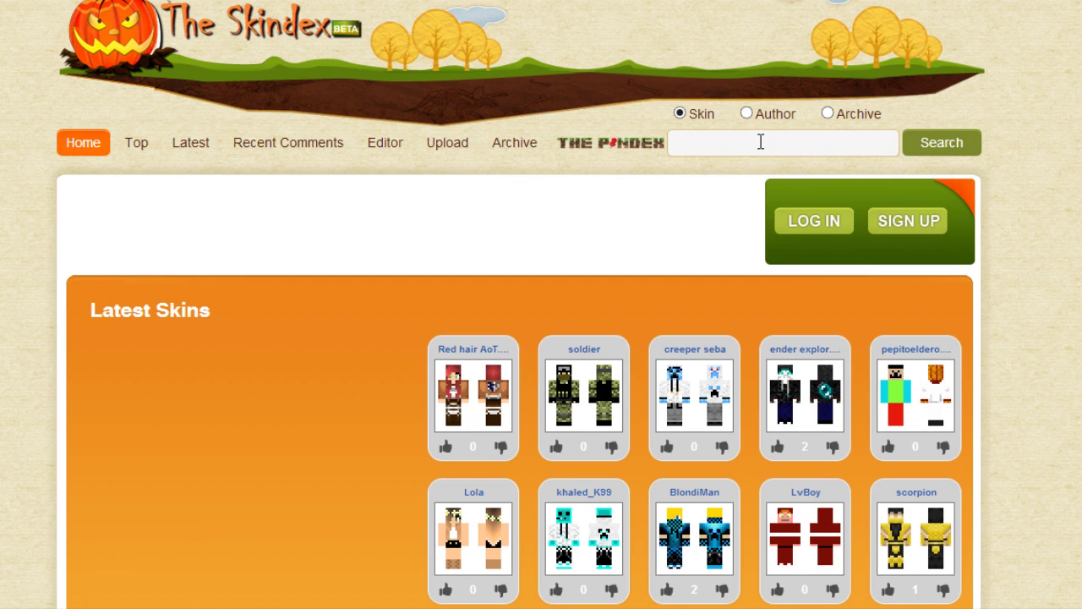
text(Slender)
key(Return)
click(705, 258)
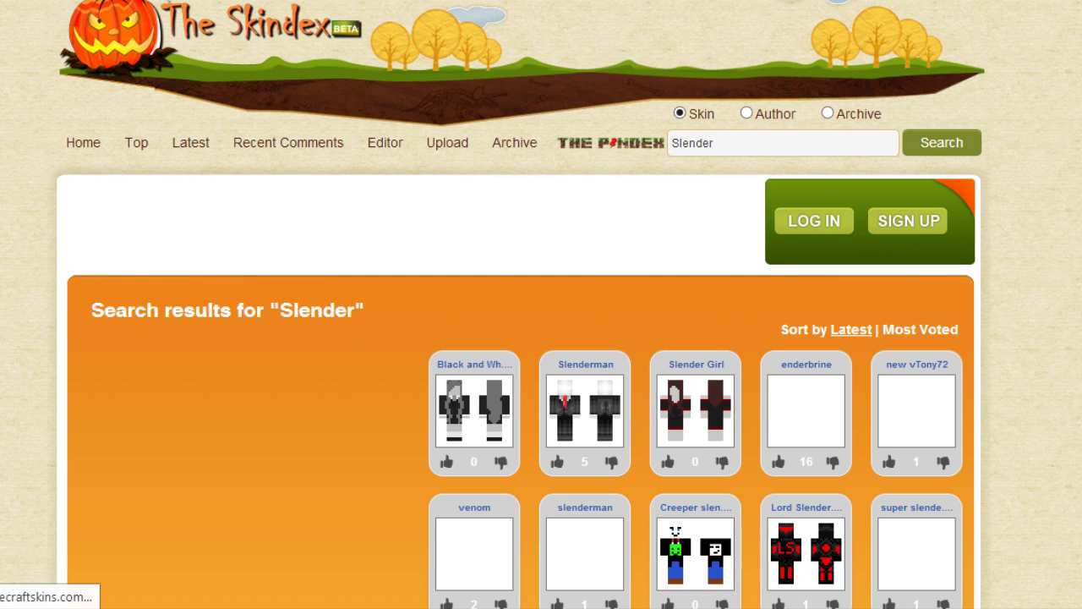
click(588, 400)
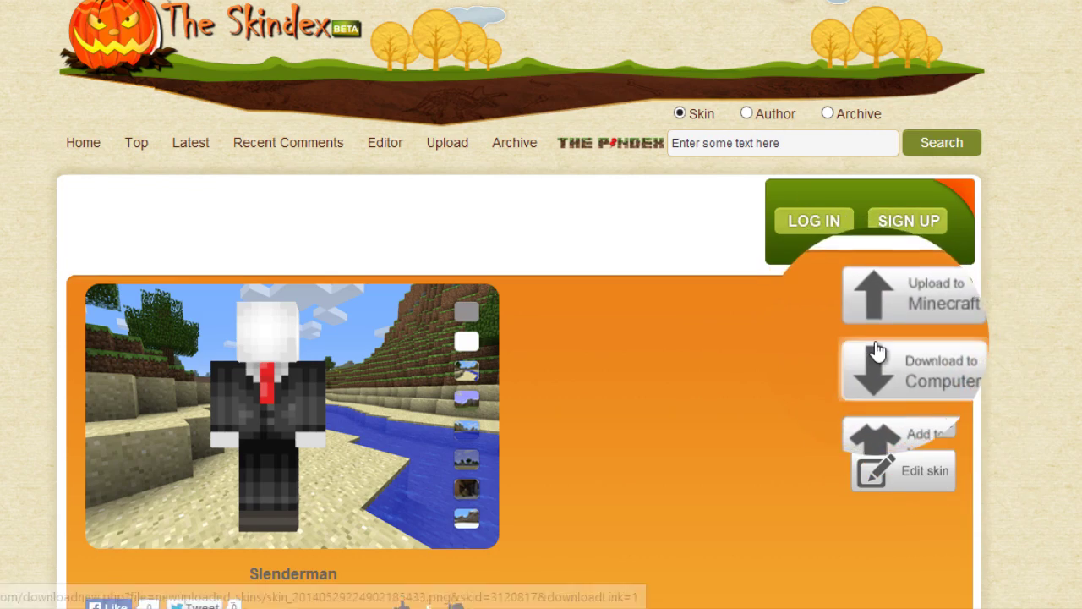
click(873, 355)
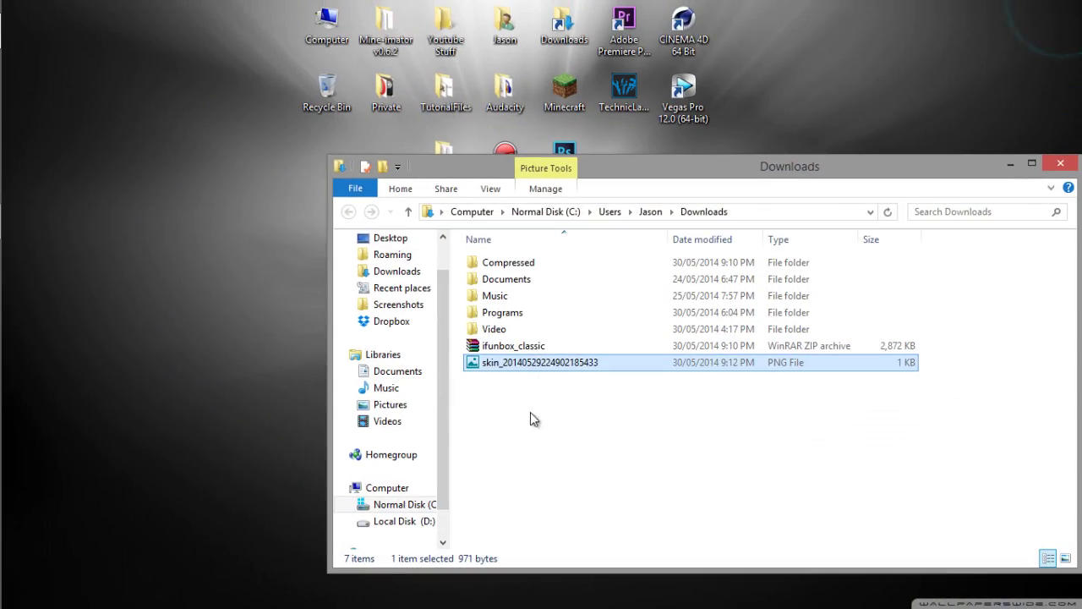
Step: Move the ifunbox_classic archive and the skin PNG from the Downloads folder to the desktop and close the folder window
shift+click(551, 346)
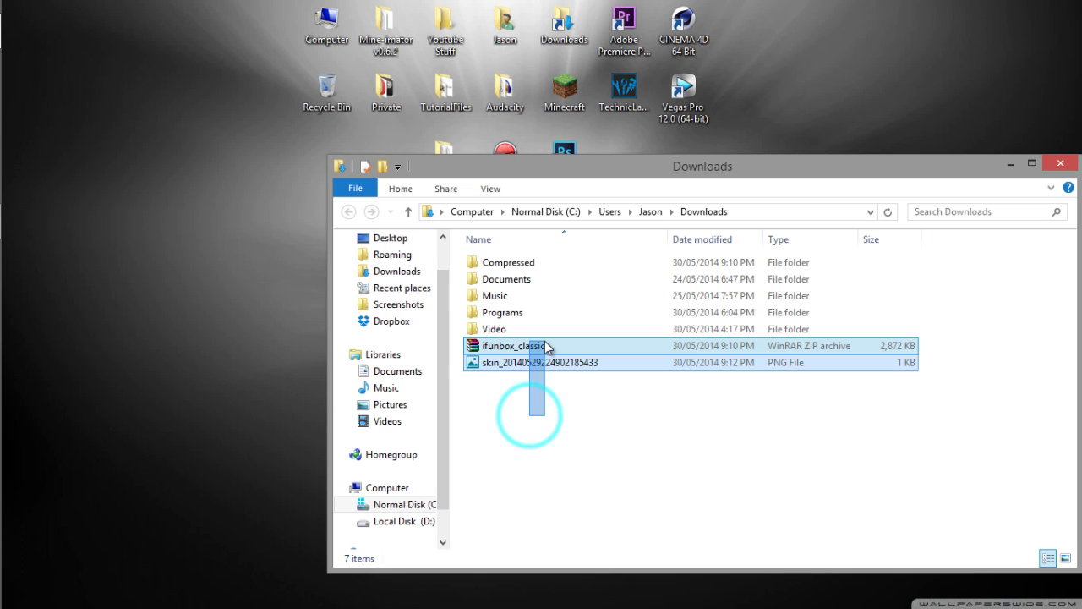
drag(551, 346, 230, 330)
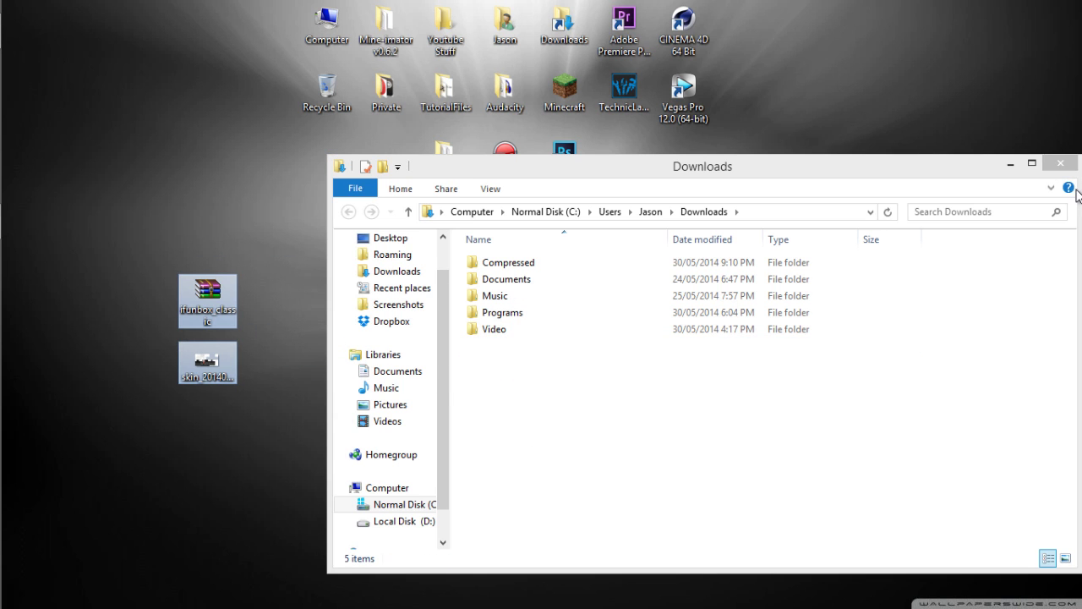
click(1061, 163)
Step: Move the skin image away from the ifunbox_classic archive to the upper corner of the desktop
click(203, 295)
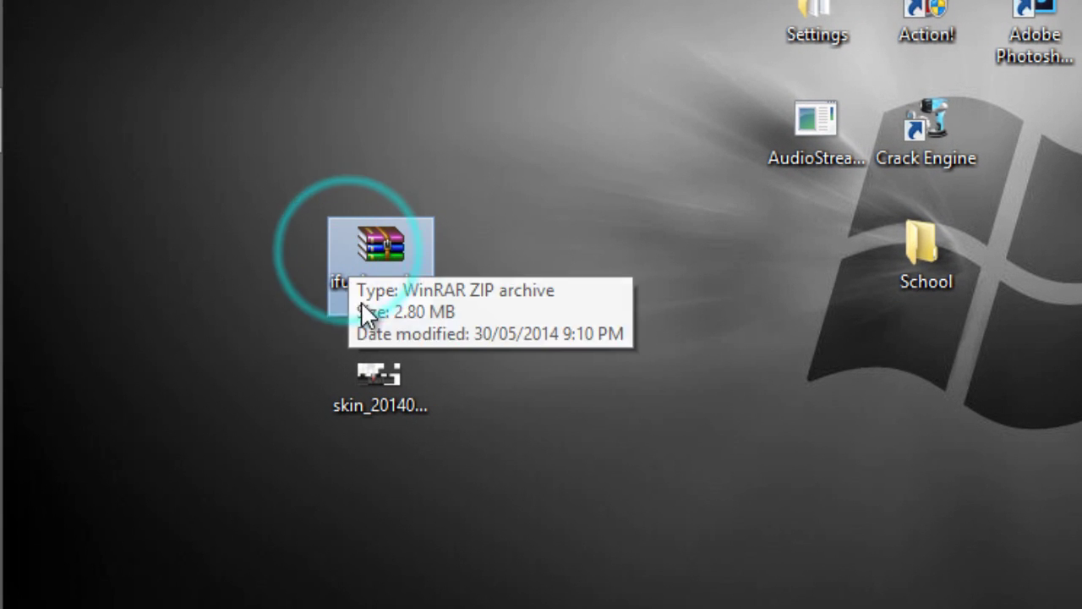
click(388, 377)
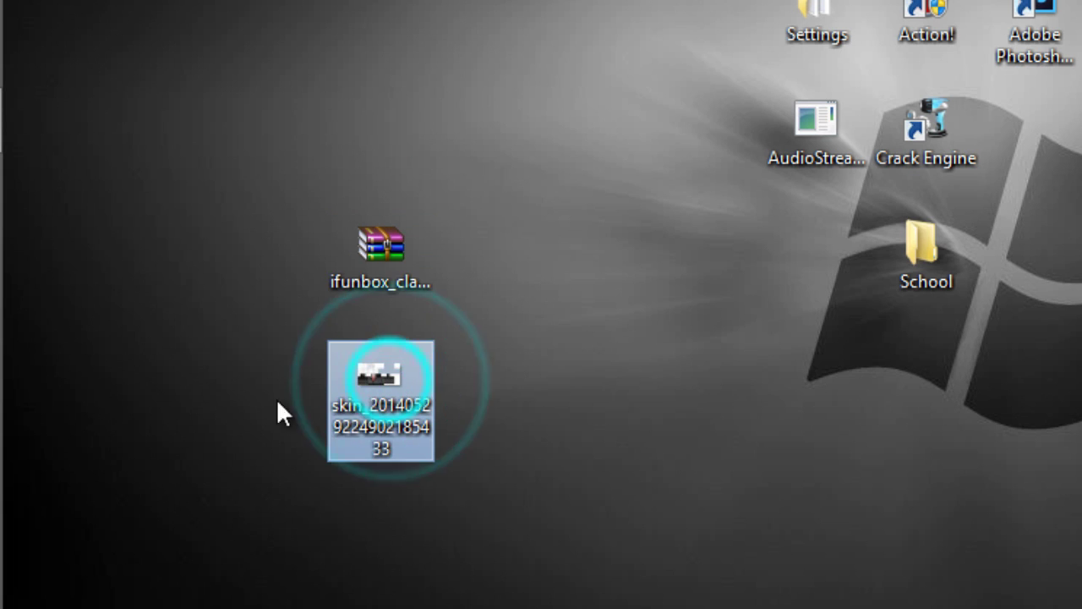
key(Delete)
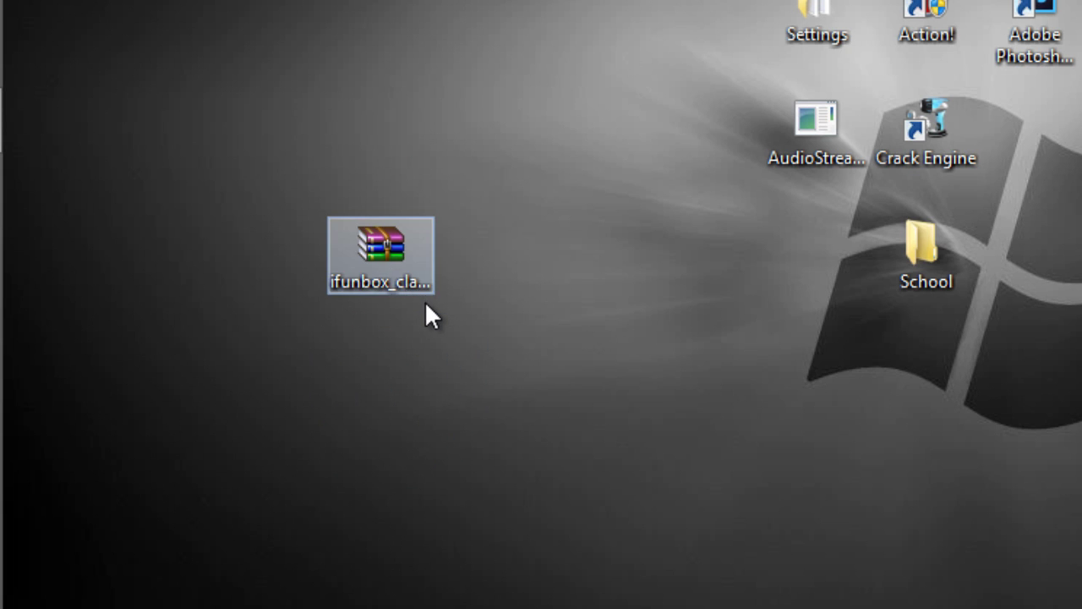
drag(392, 269, 405, 225)
click(487, 364)
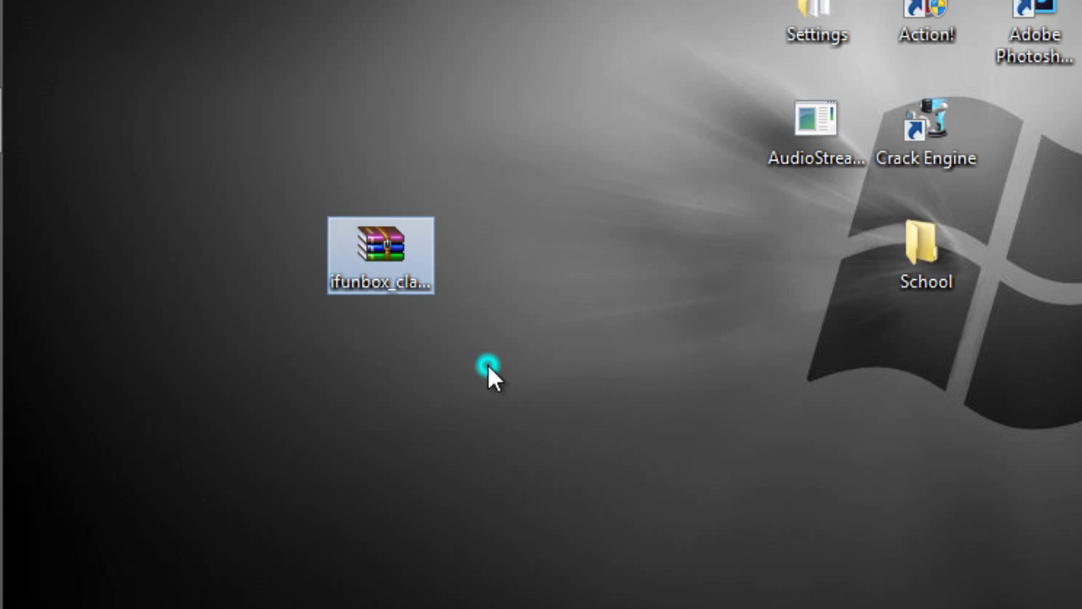
Step: Create a new desktop folder named "iFunbox Classic"
right_click(529, 367)
click(698, 268)
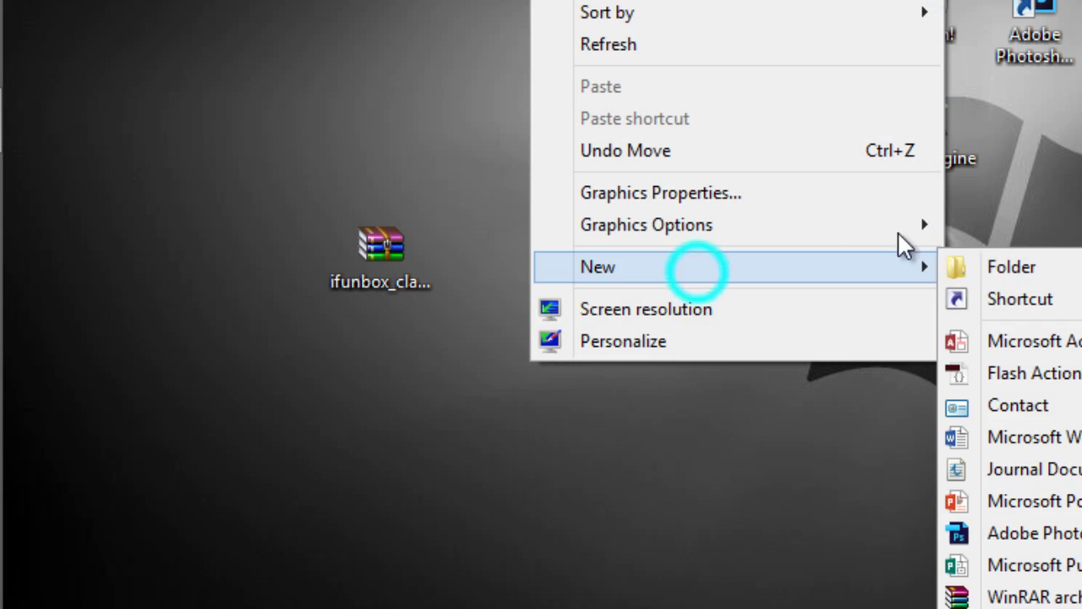
click(1037, 265)
text(iFunbo)
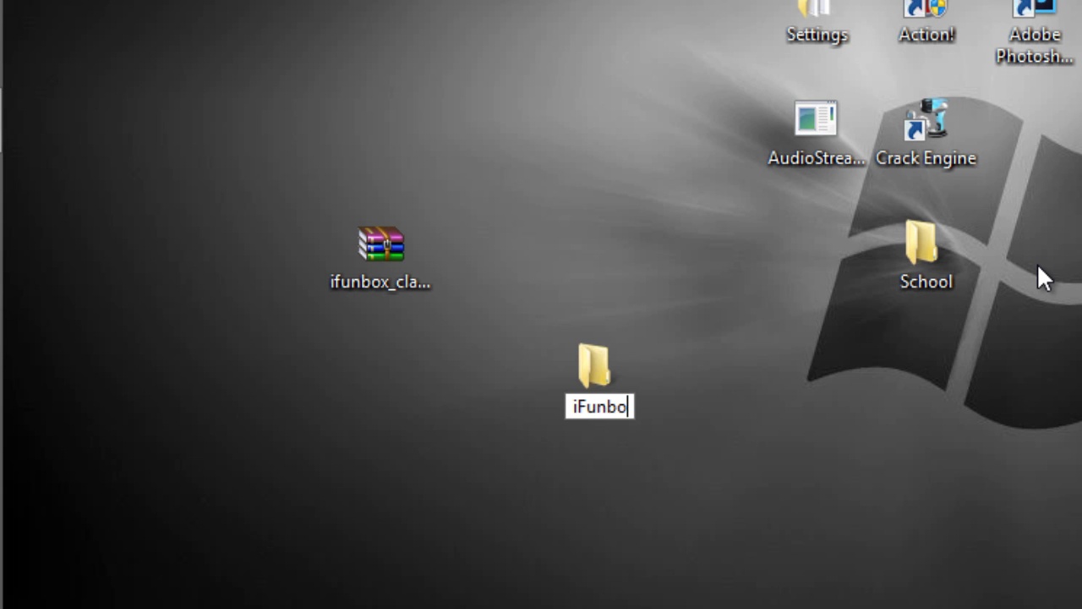
text(x Classis)
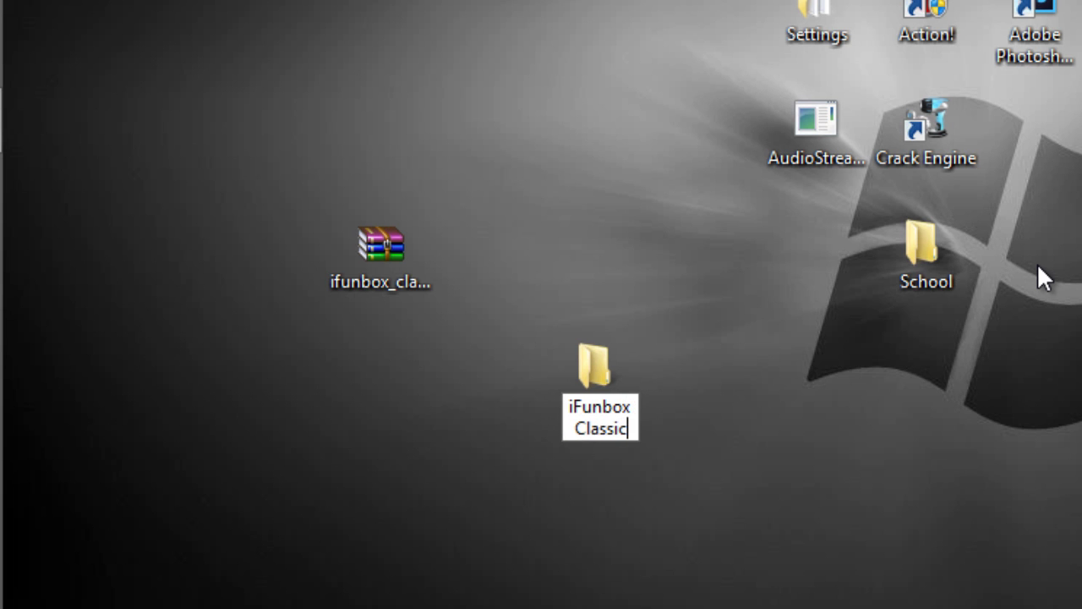
key(Return)
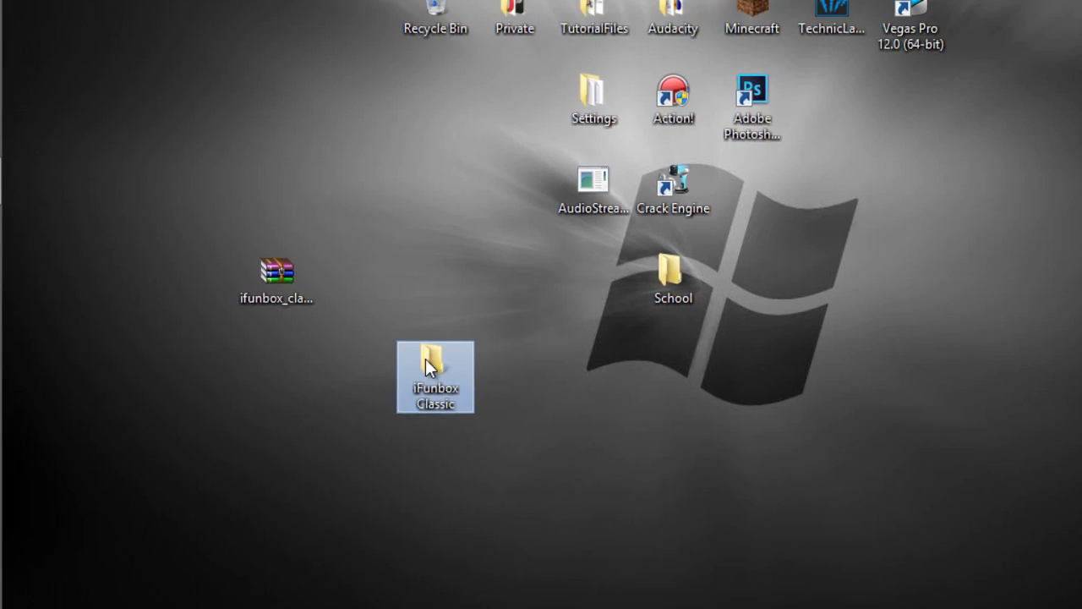
Step: Open the iFunbox Classic folder and the ifunbox_classic archive, and reposition the archive window
double_click(592, 376)
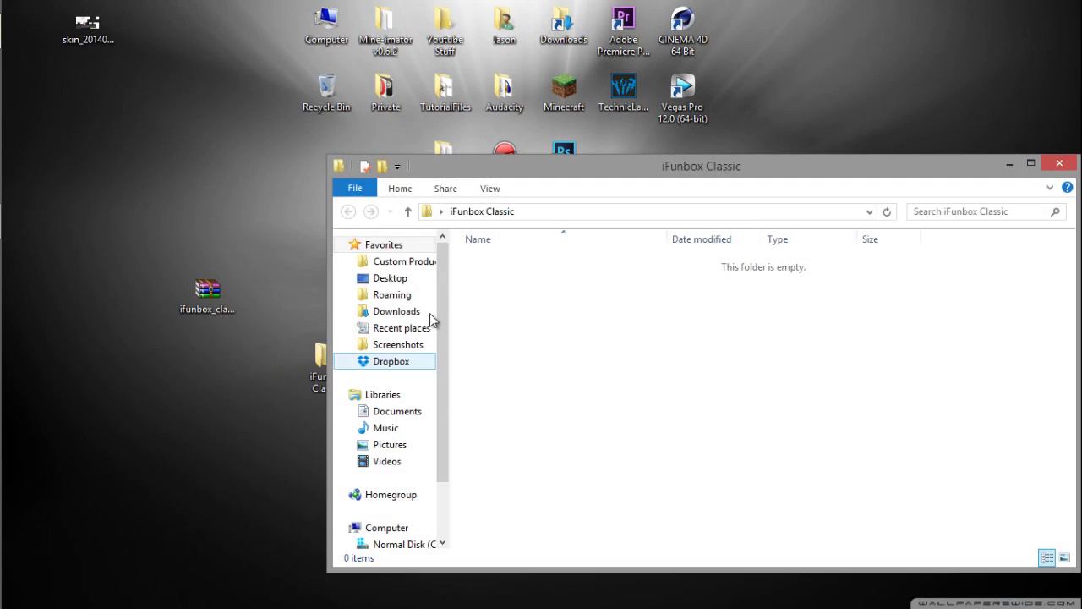
click(210, 302)
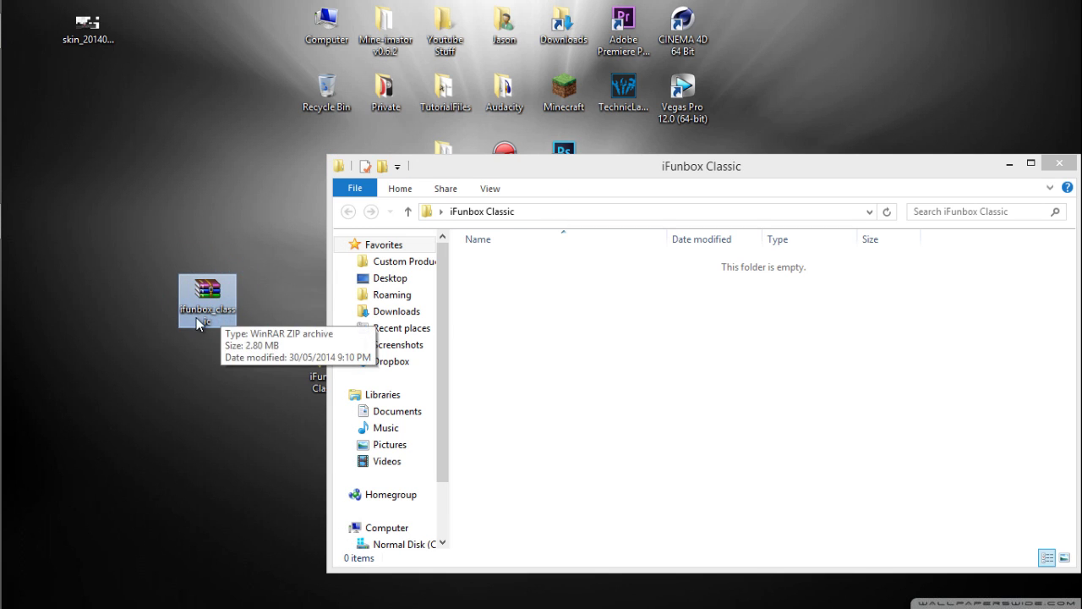
double_click(204, 294)
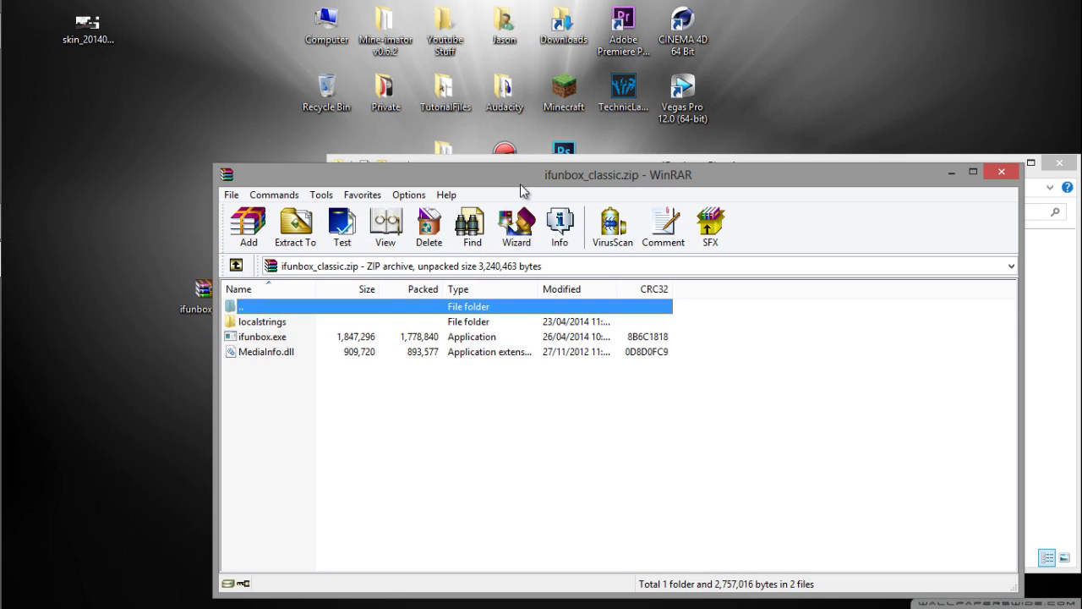
drag(517, 180, 582, 135)
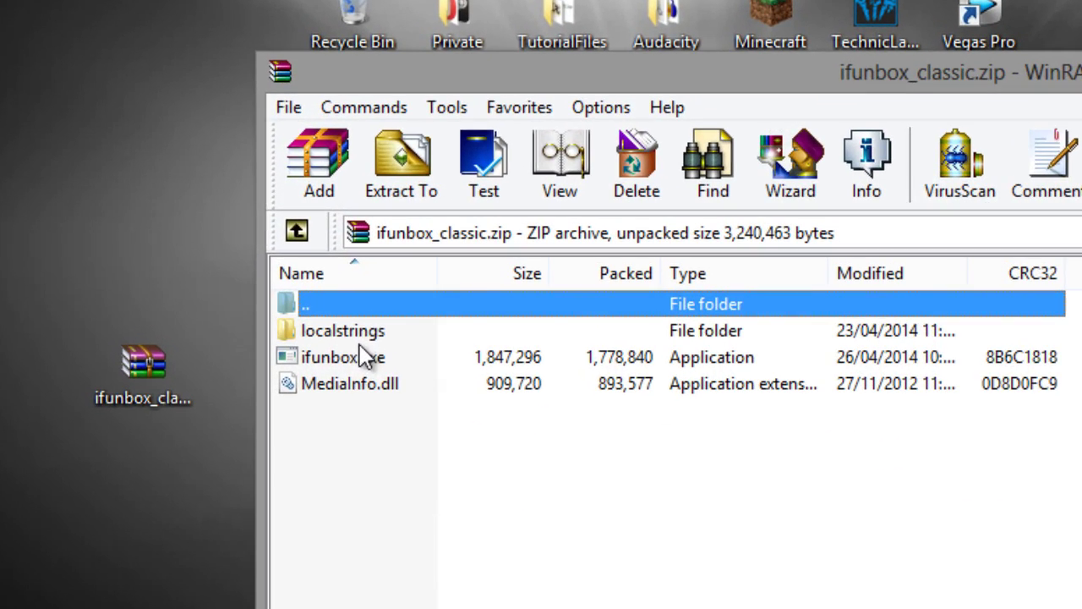
Step: Extract localstrings, ifunbox.exe and MediaInfo.dll from the archive into the iFunbox Classic folder and close the archive
click(384, 331)
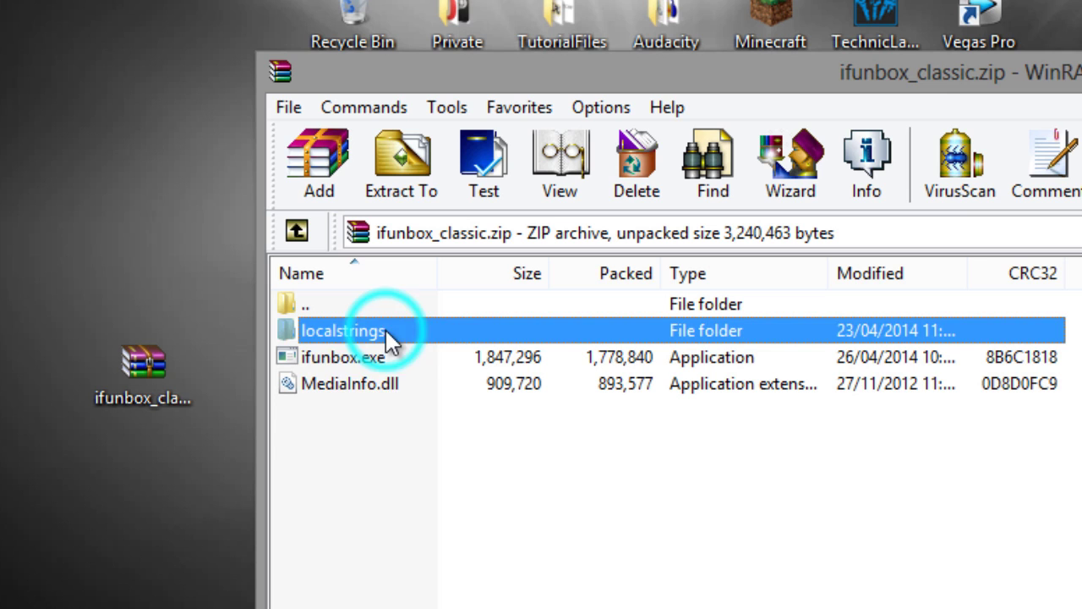
click(378, 362)
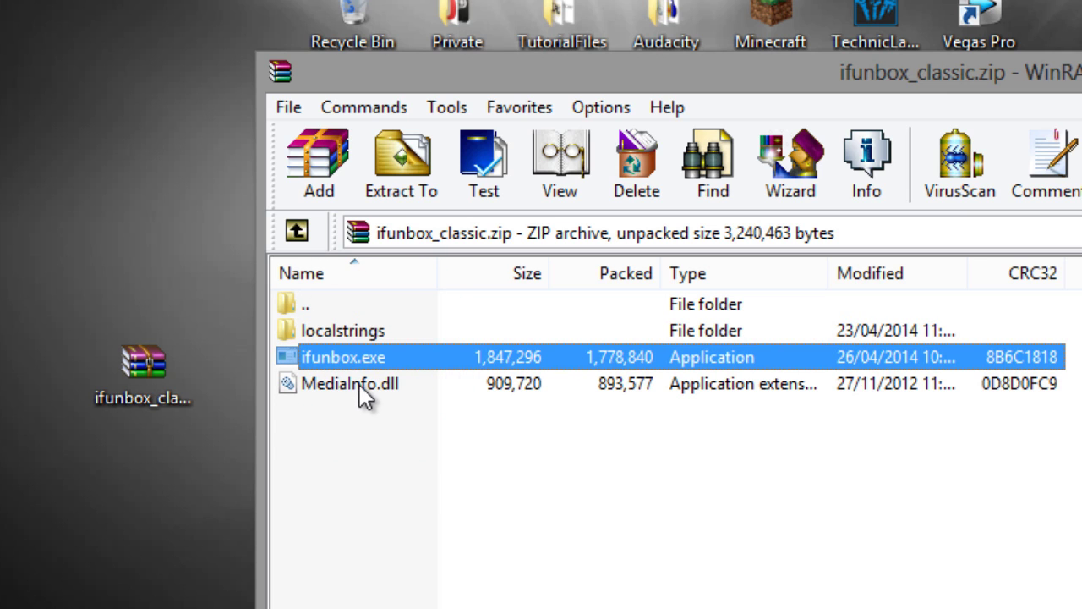
drag(356, 465, 375, 323)
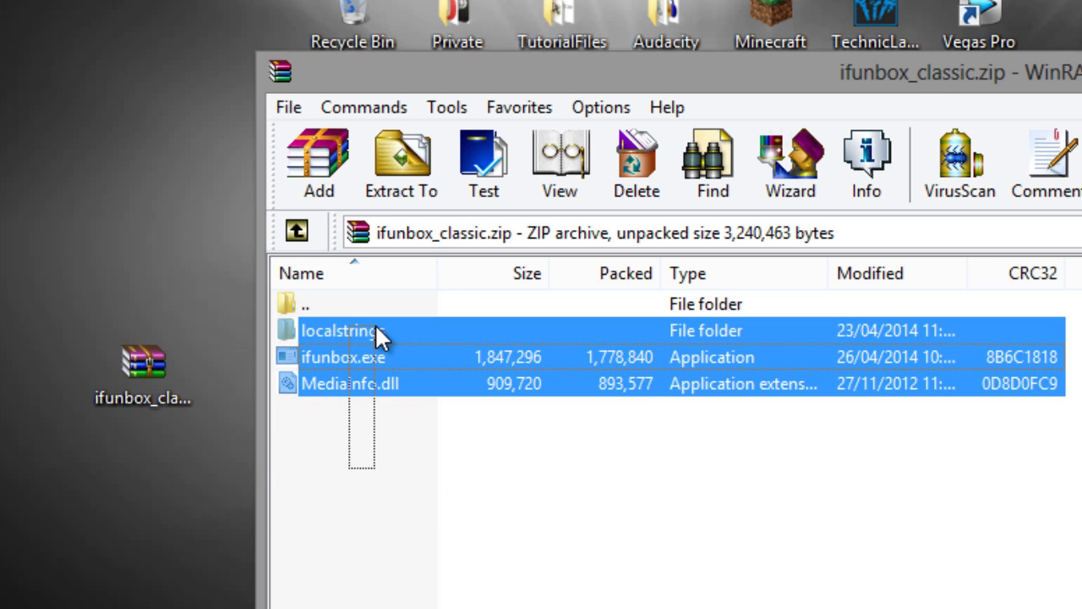
double_click(543, 72)
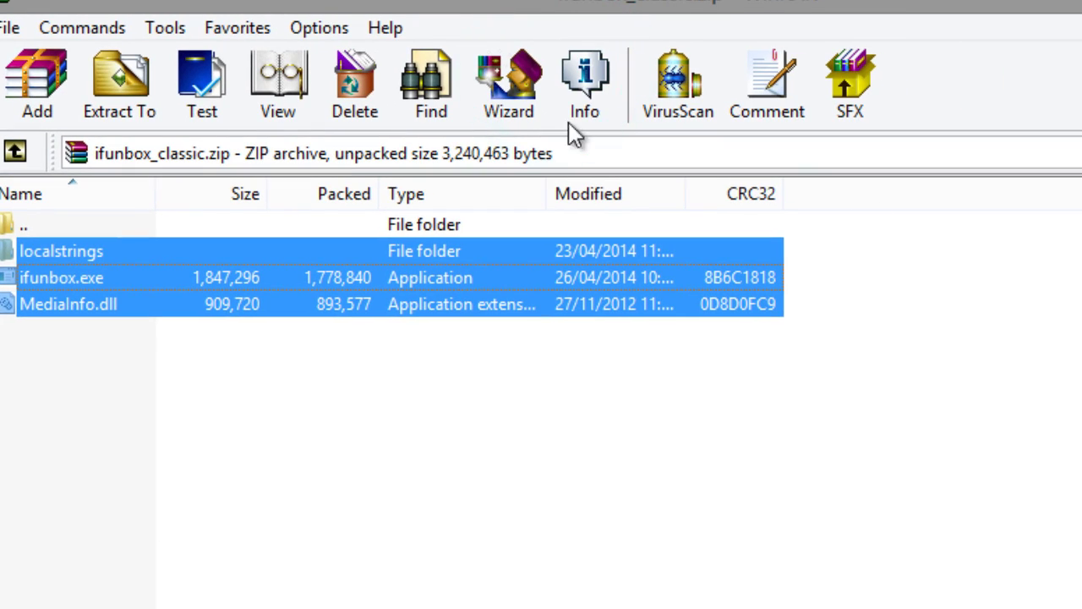
key(alt+Tab)
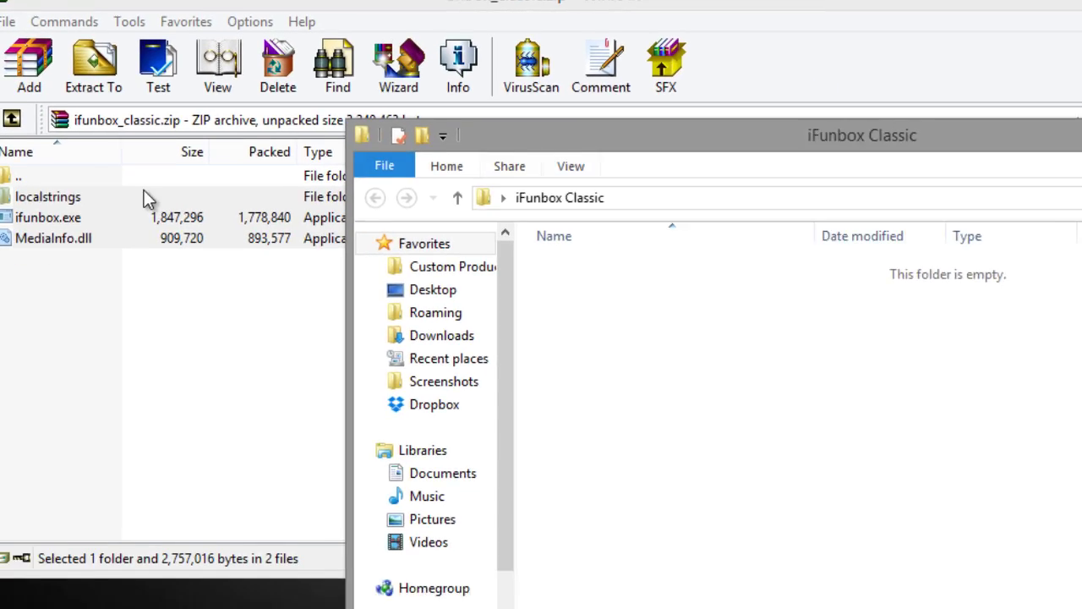
drag(139, 285, 779, 390)
drag(940, 392, 940, 394)
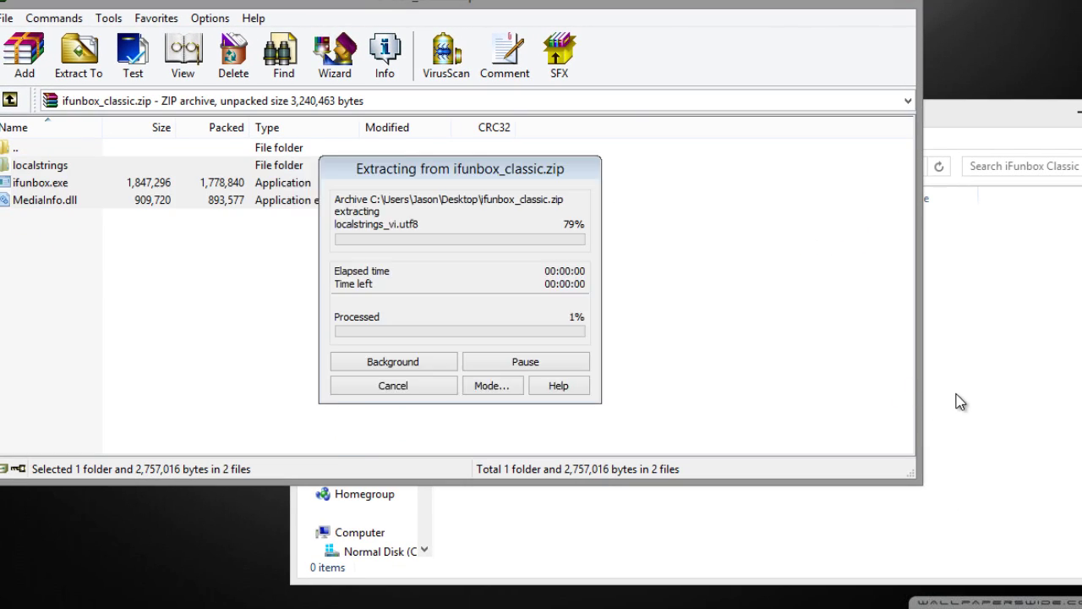
click(901, 3)
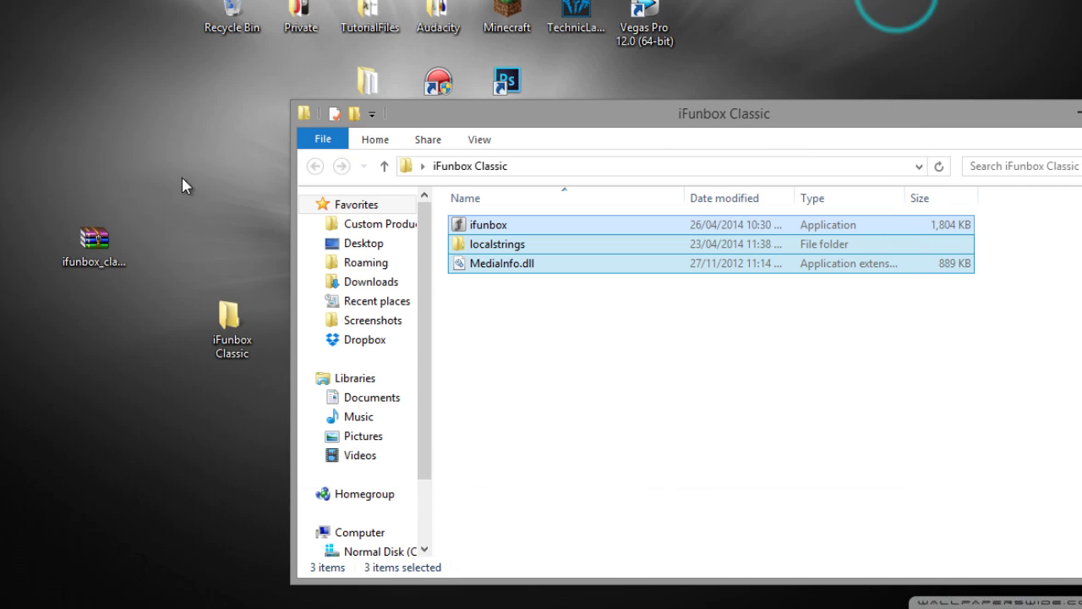
Step: Move the ifunbox_classic archive to the Recycle Bin and place the iFunbox Classic folder beside Crack Engine on the desktop
click(95, 243)
drag(224, 27, 225, 29)
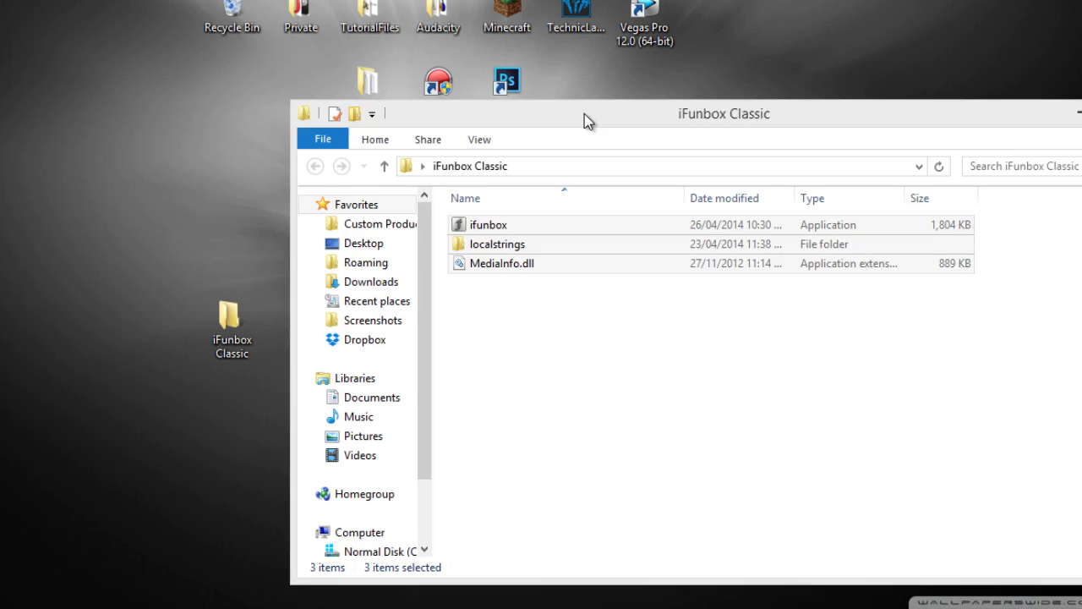
drag(585, 113, 765, 341)
drag(248, 336, 505, 169)
click(689, 195)
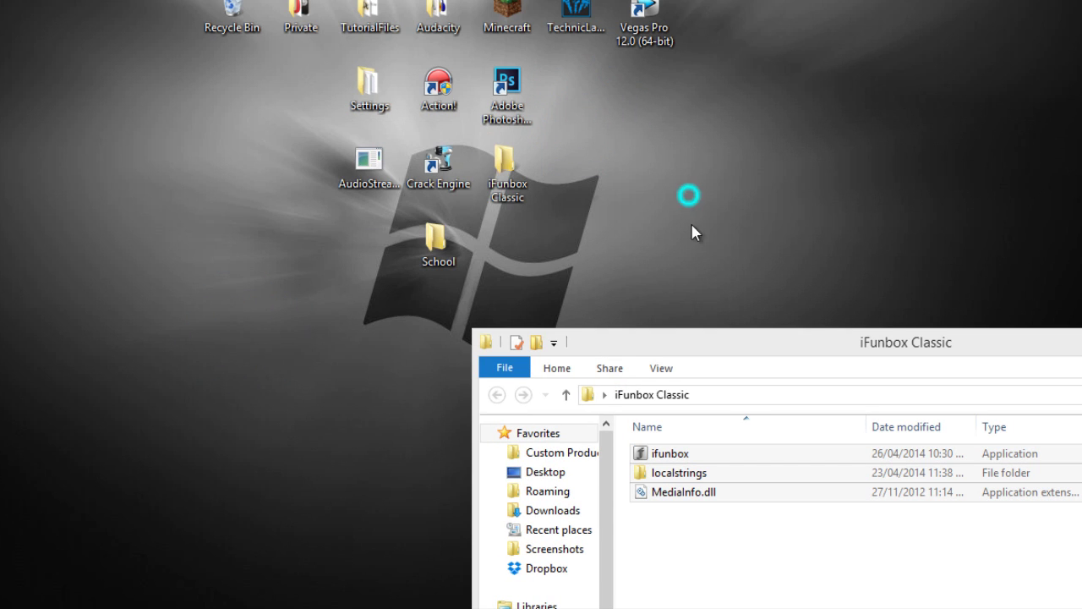
Step: Launch the ifunbox application from the iFunbox Classic folder and close the folder window
drag(690, 345, 289, 24)
click(305, 226)
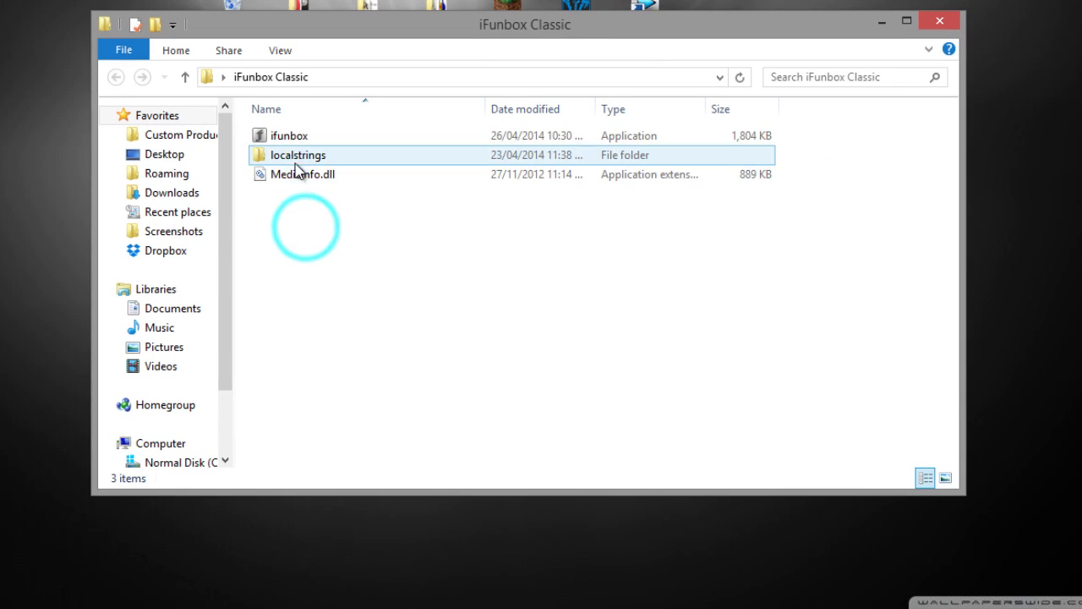
click(297, 134)
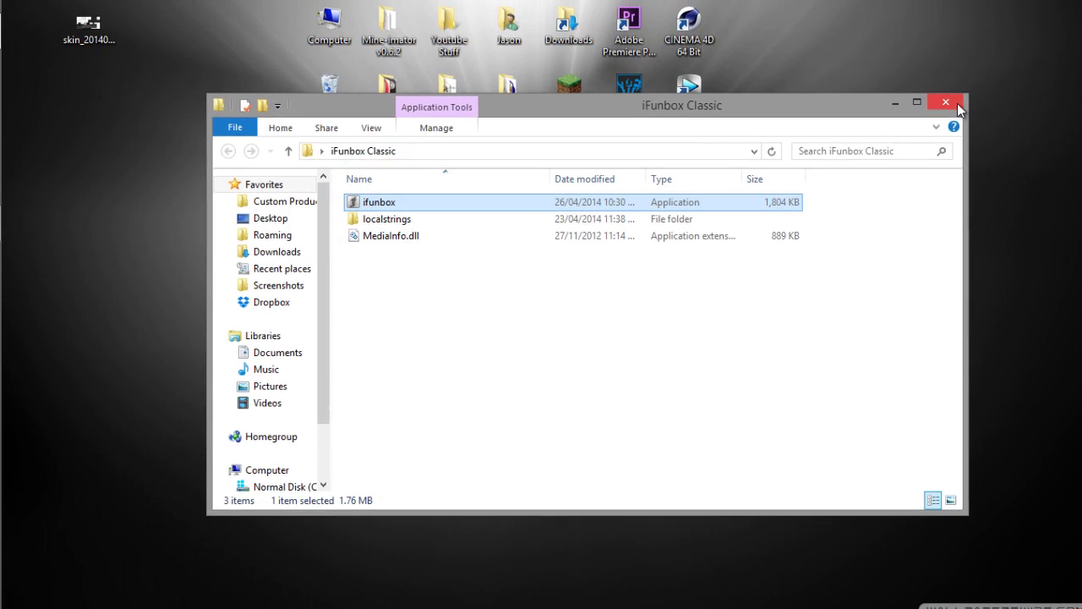
click(957, 103)
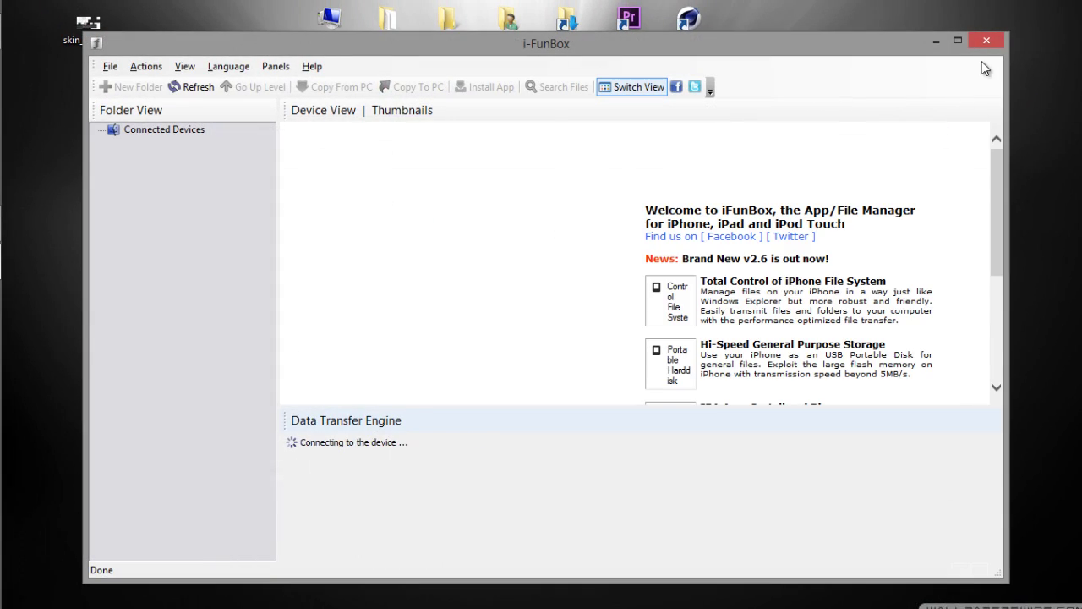
click(956, 31)
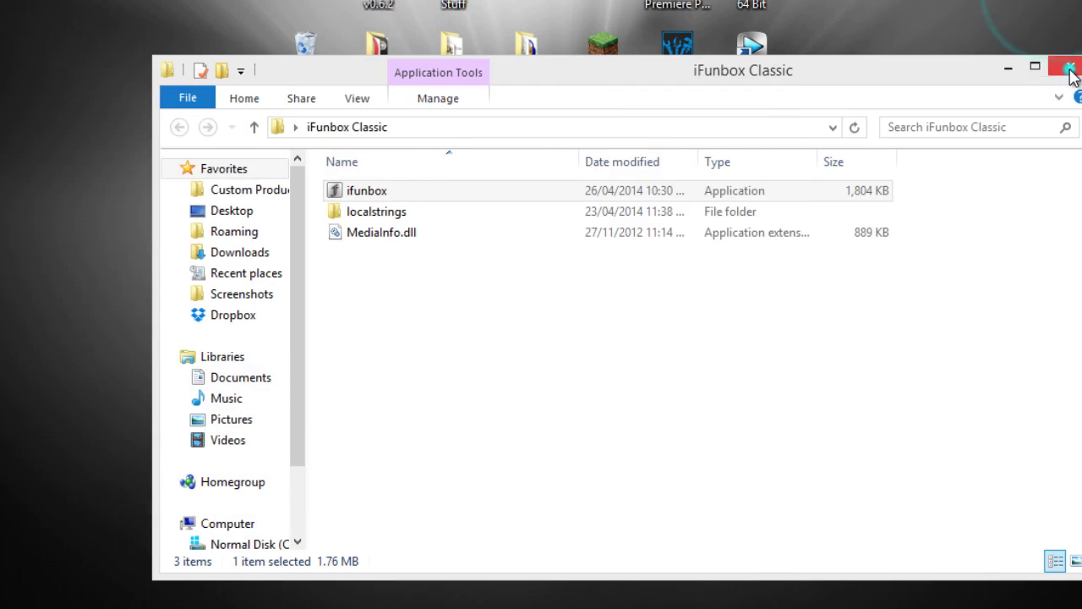
click(959, 84)
key(alt+Tab)
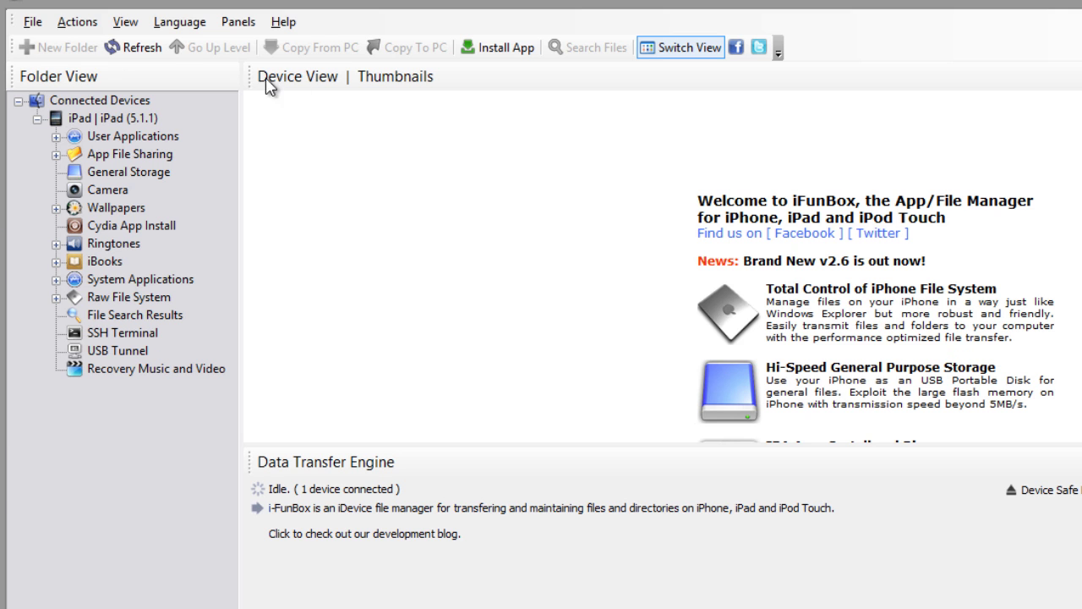
Step: Open the minecraftpe.app folder of Minecraft PE among the iPad's user applications and select char.png
click(119, 117)
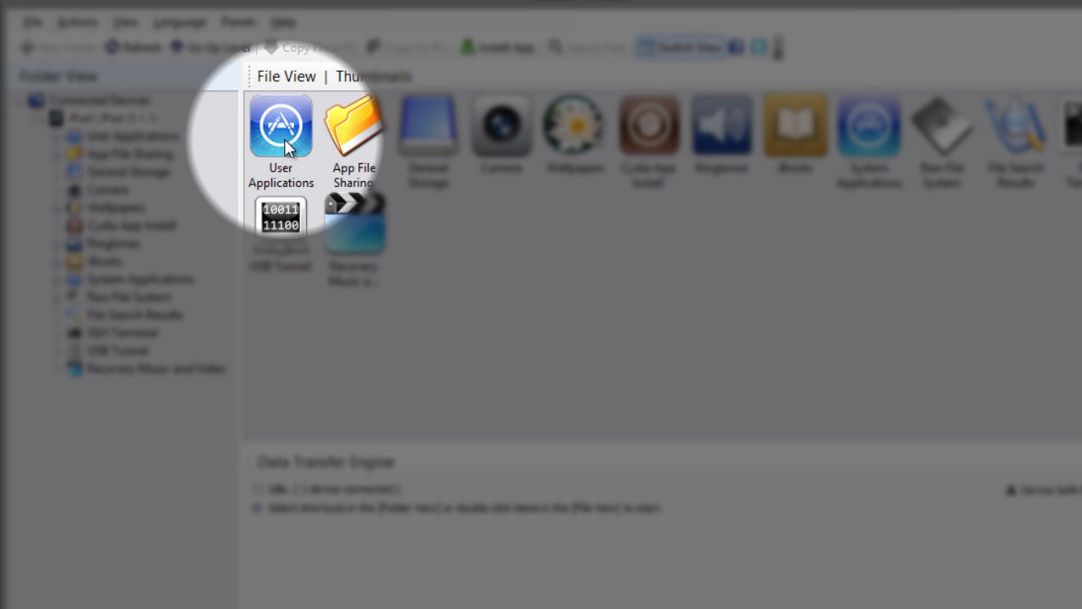
click(279, 165)
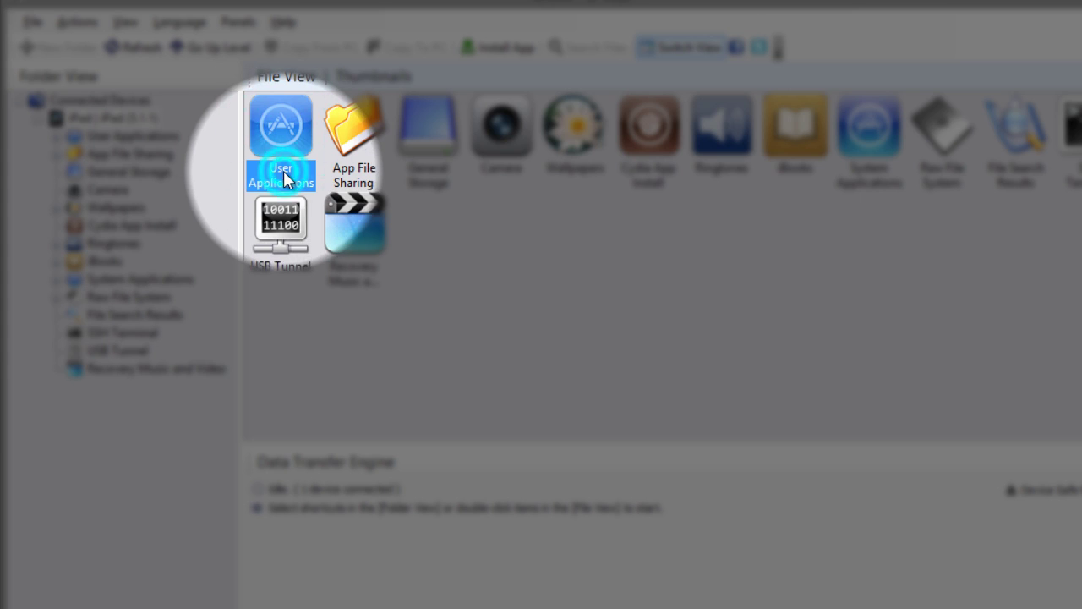
double_click(283, 171)
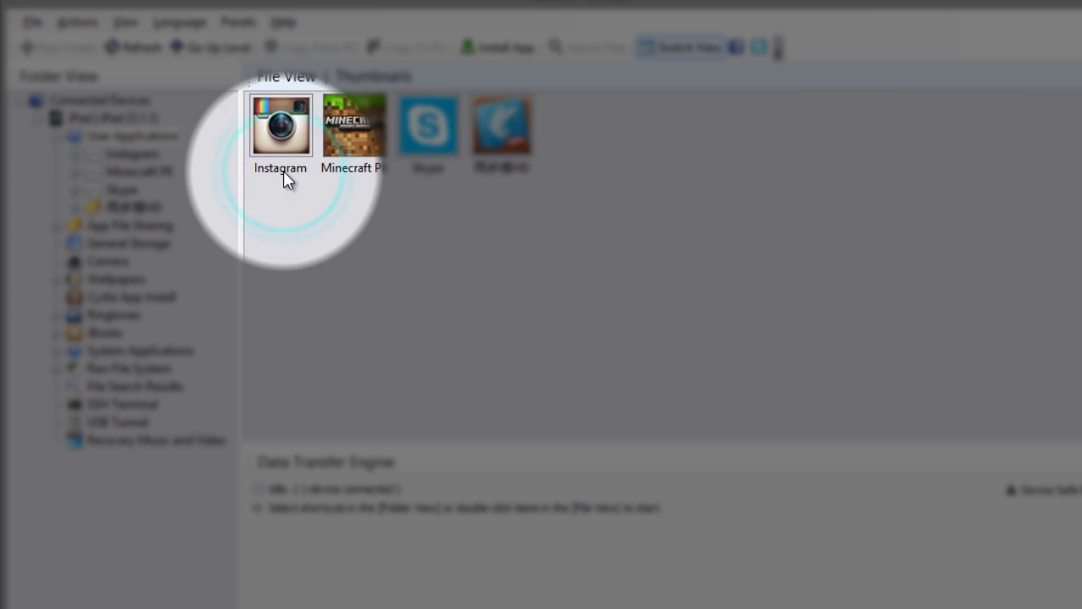
click(351, 169)
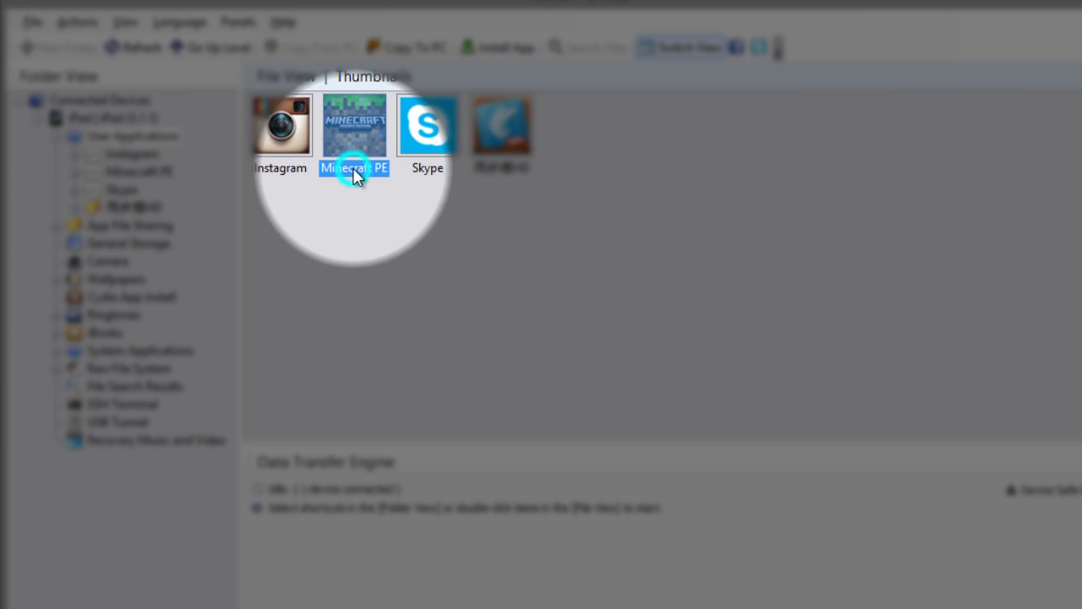
double_click(353, 168)
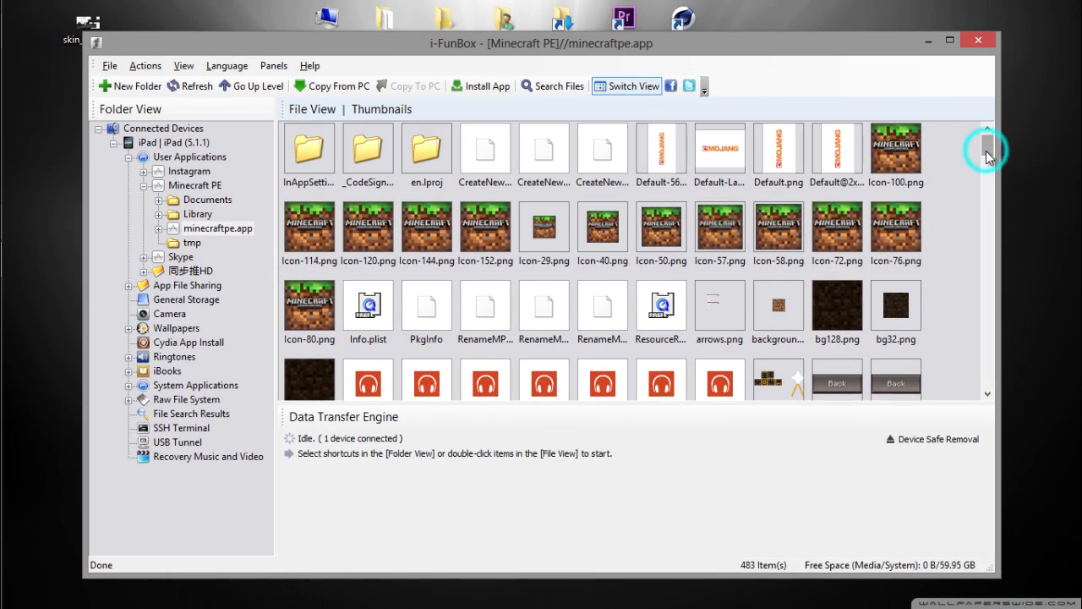
mouse_move(986, 152)
mouse_down()
mouse_move(988, 181)
mouse_move(990, 151)
mouse_move(991, 161)
mouse_up()
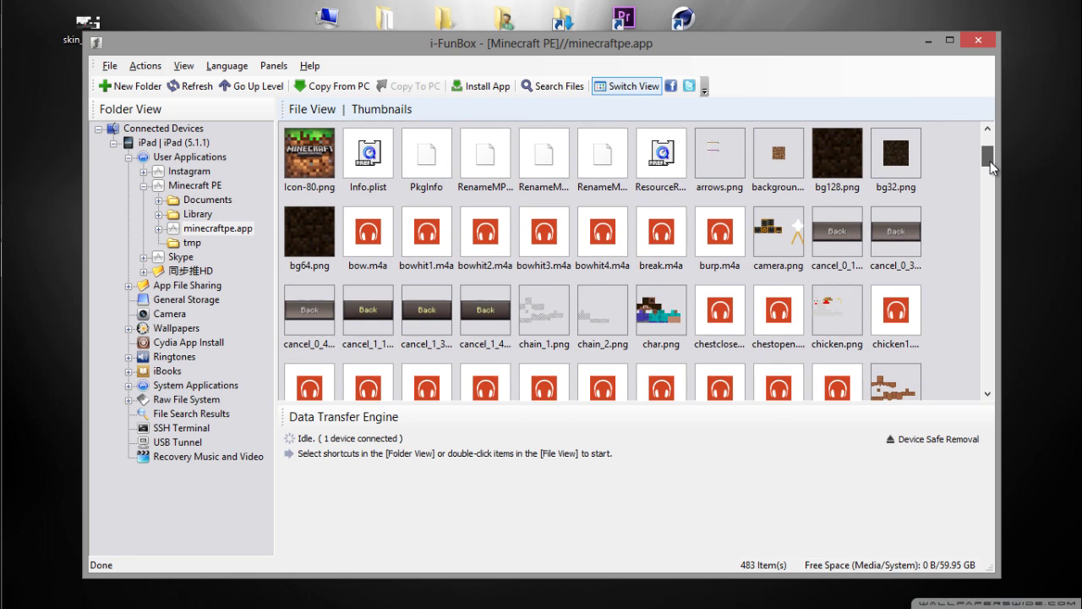
click(660, 342)
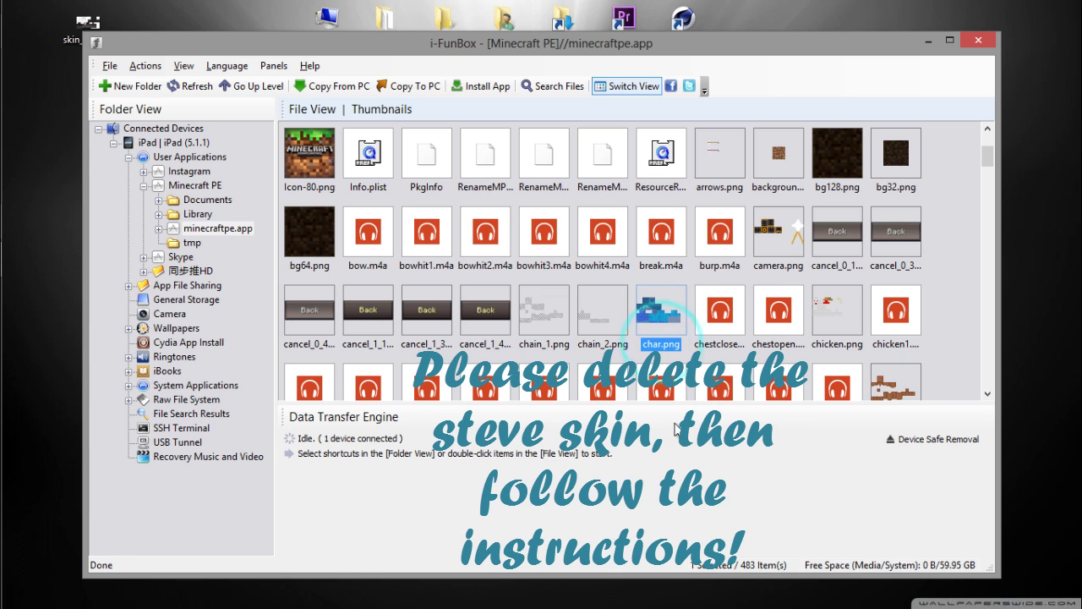
Step: Minimize i-FunBox, move the skin image to an empty desktop area and rename it char.png
click(922, 41)
drag(167, 213, 296, 317)
right_click(283, 320)
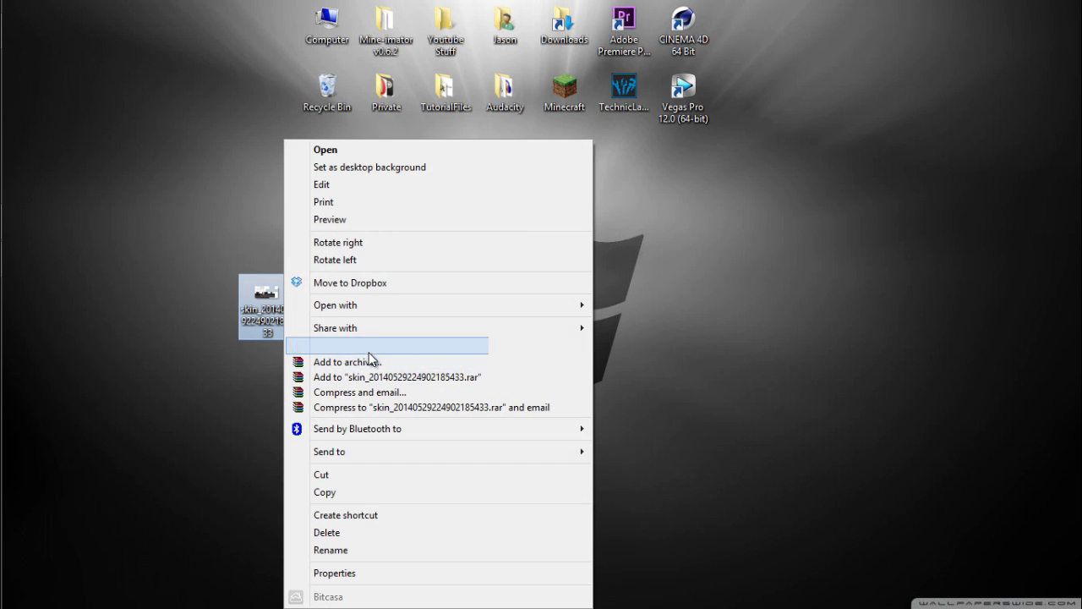
click(353, 550)
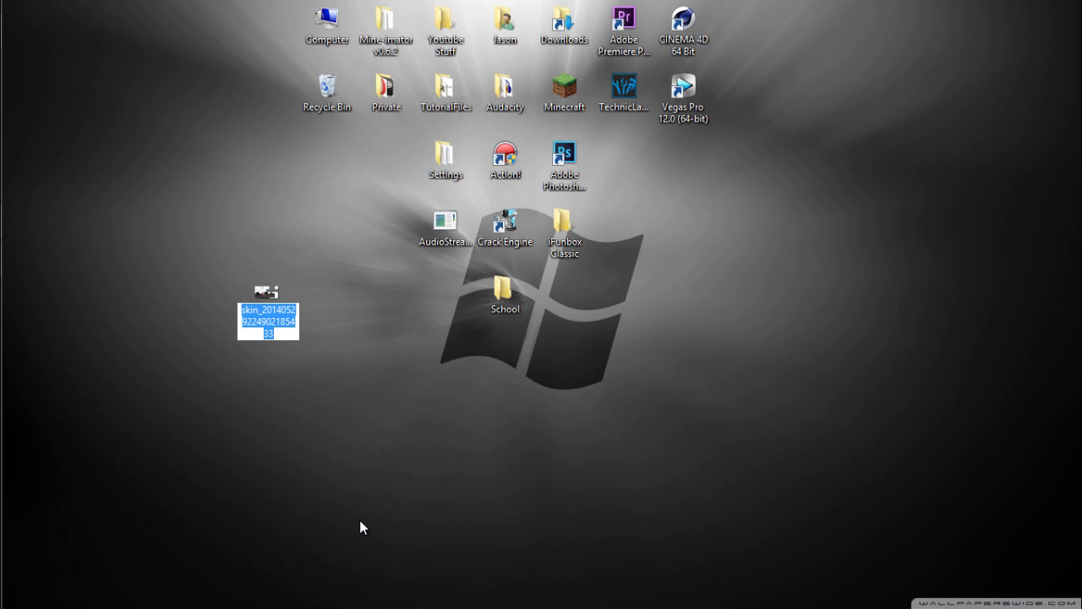
text(char)
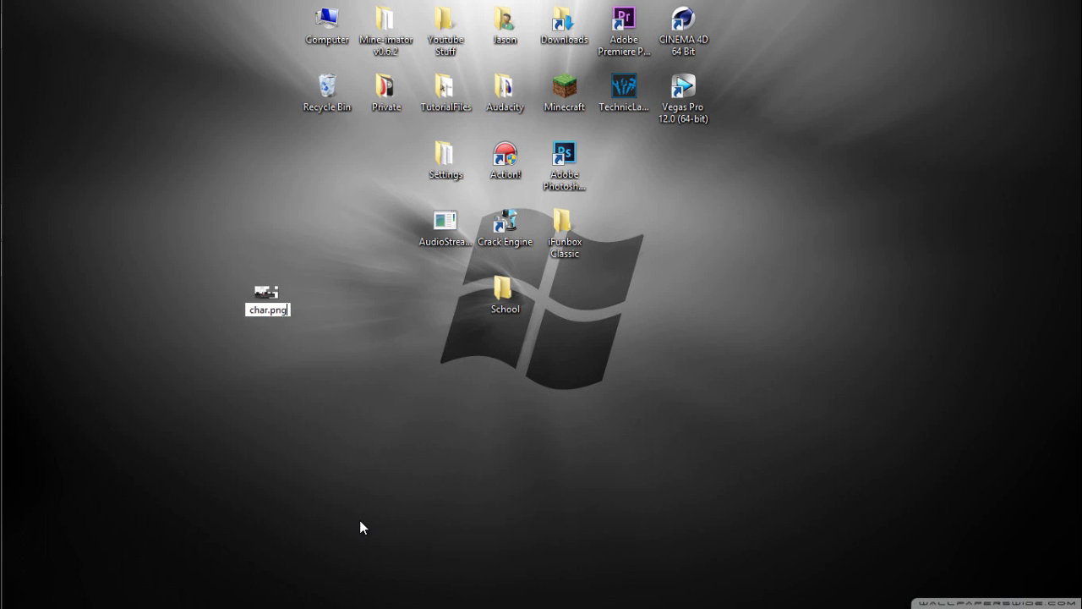
text(.png)
key(Return)
click(366, 522)
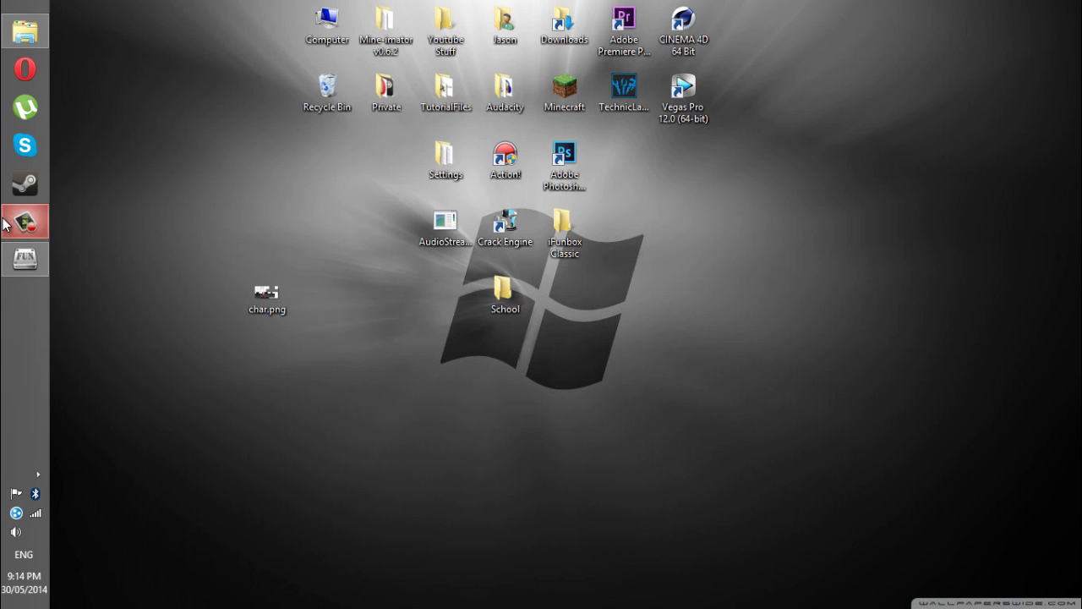
Step: Return to i-FunBox and copy the desktop char.png skin into the minecraftpe.app folder
click(24, 259)
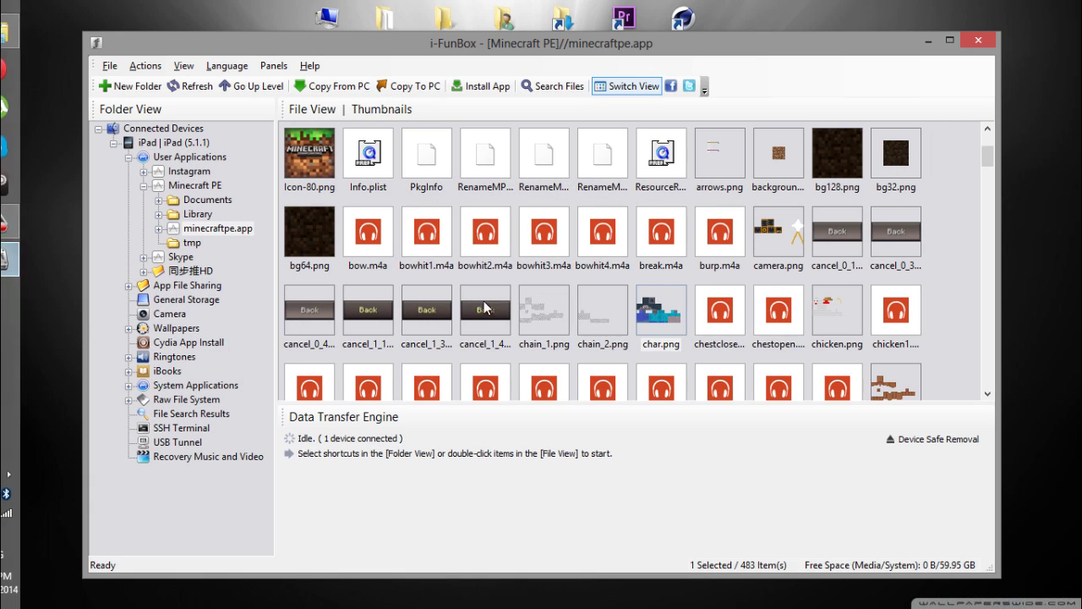
click(662, 309)
right_click(664, 310)
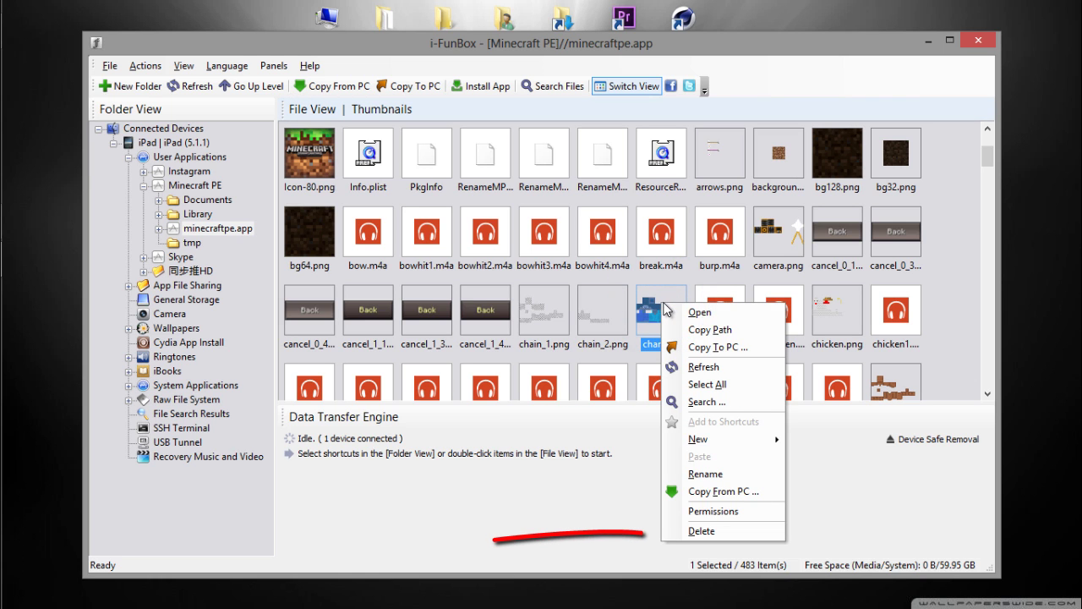
click(494, 490)
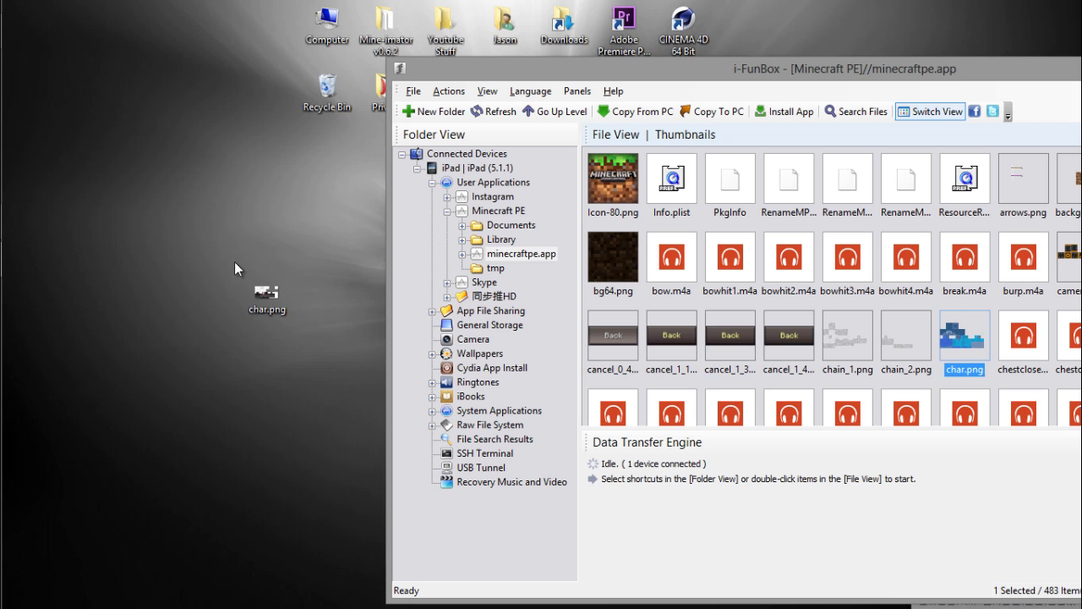
drag(262, 292, 837, 360)
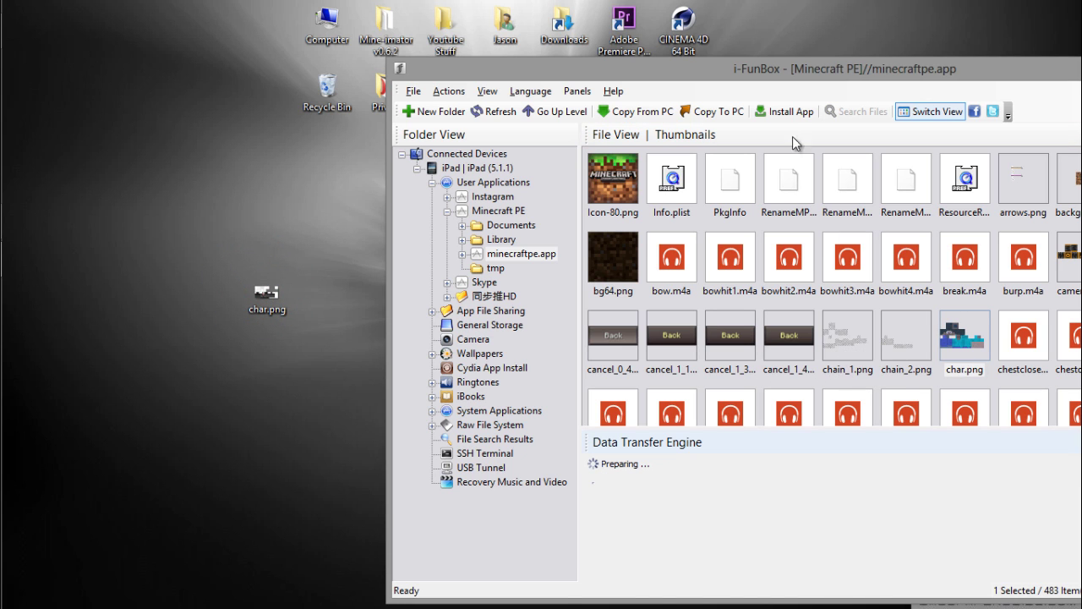
drag(820, 75, 585, 43)
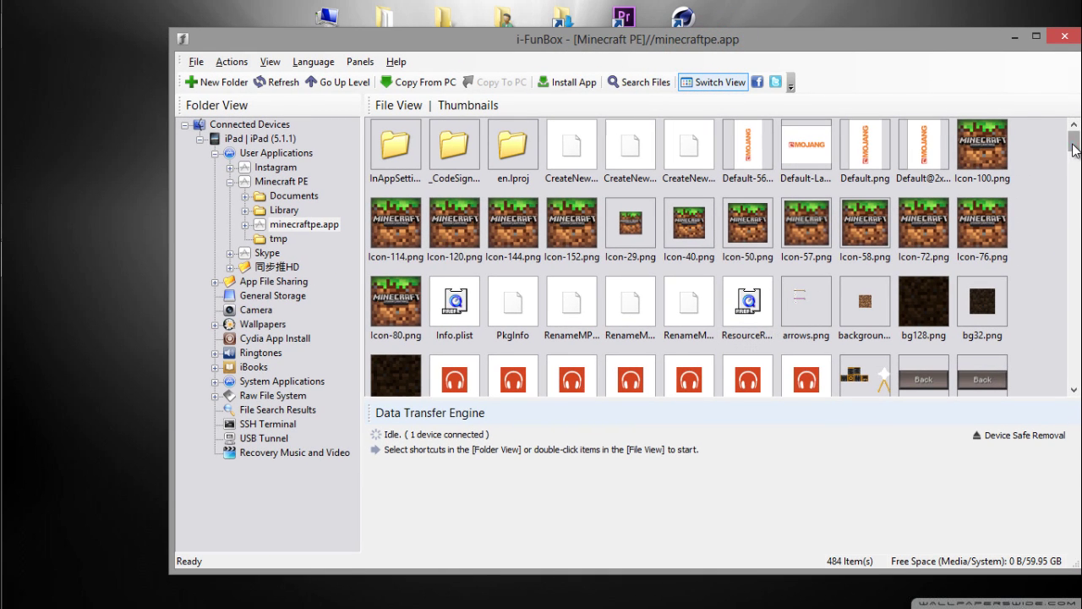
Step: Delete the original Steve skin char.png from the minecraftpe.app folder, keeping the newly copied skin file
scroll(1074, 145, down, 3)
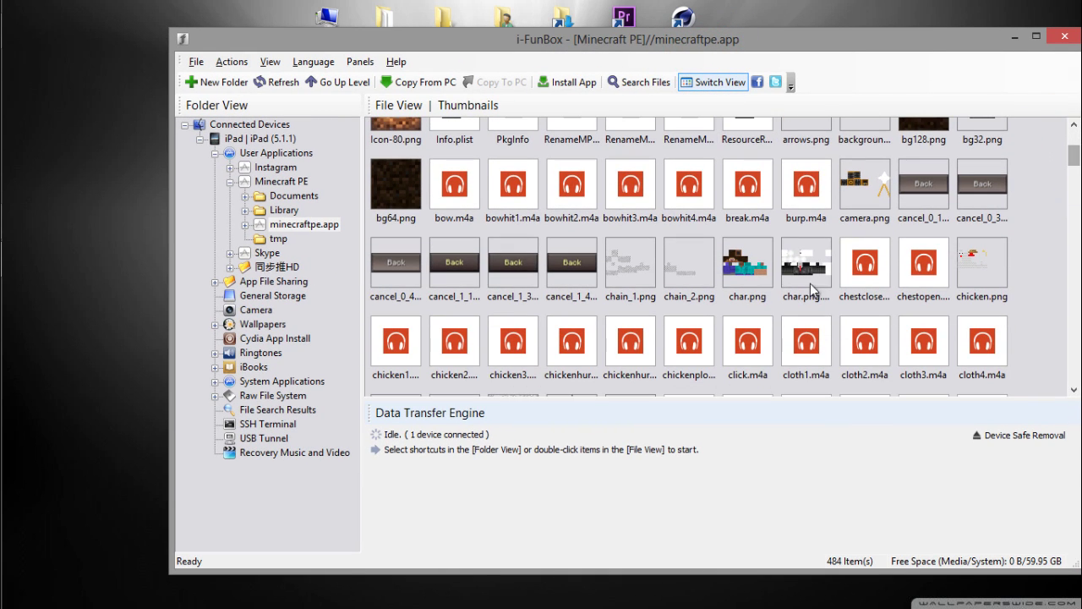
click(810, 283)
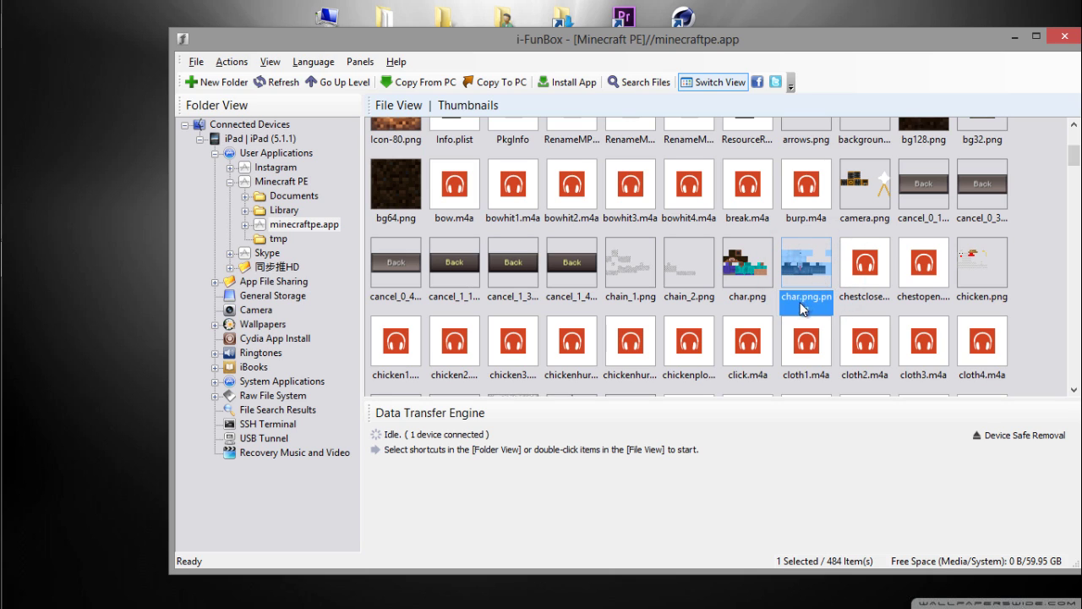
click(751, 289)
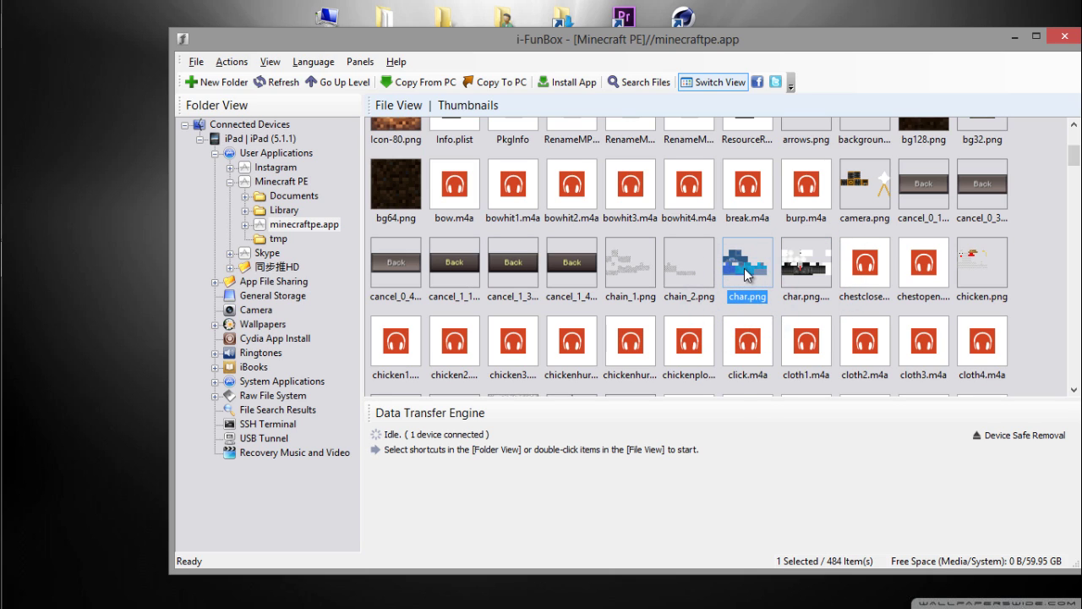
right_click(745, 270)
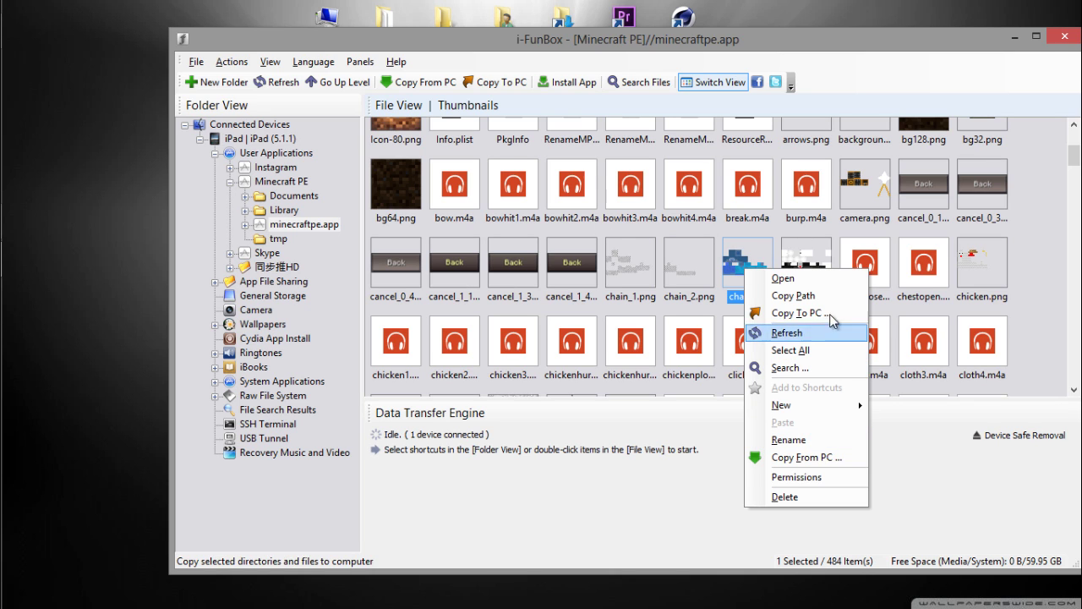
click(784, 496)
click(669, 342)
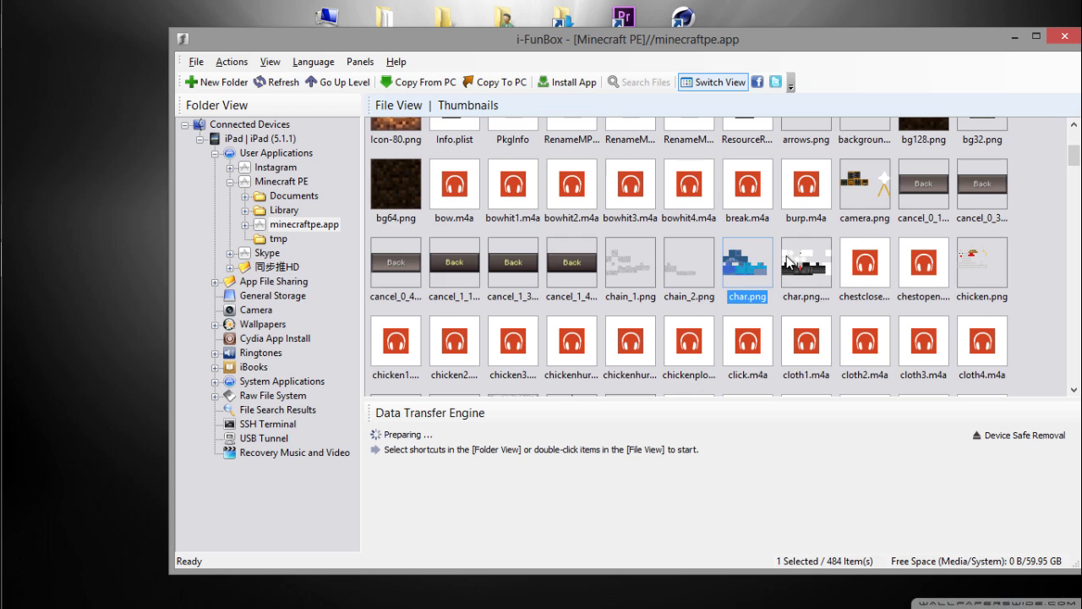
Step: Rename the copied skin file in the minecraftpe.app folder as char
click(790, 254)
scroll(799, 274, down, 5)
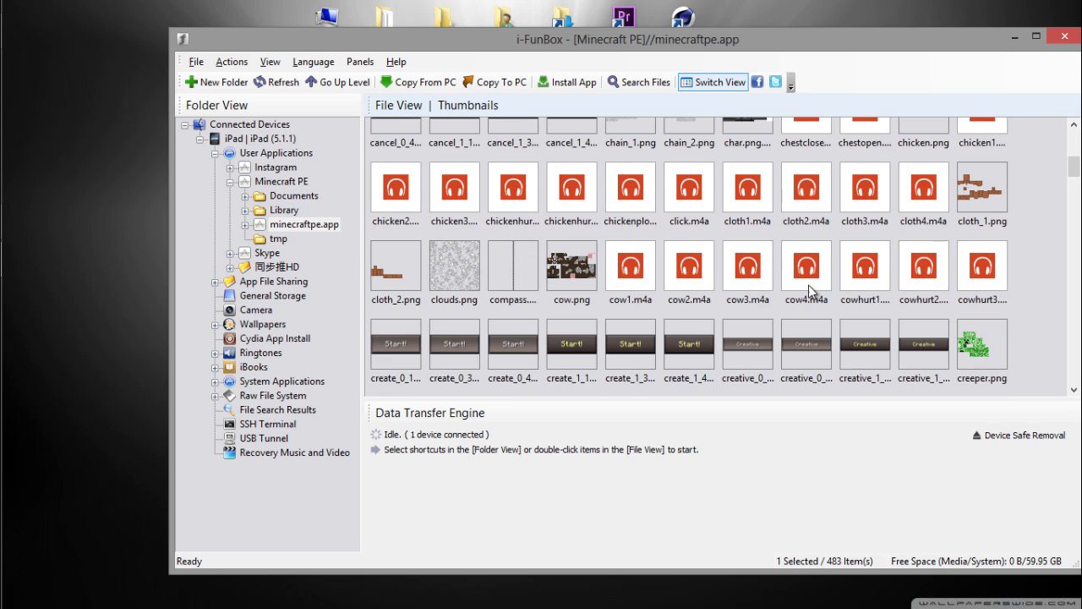
scroll(809, 292, up, 3)
click(756, 252)
right_click(758, 255)
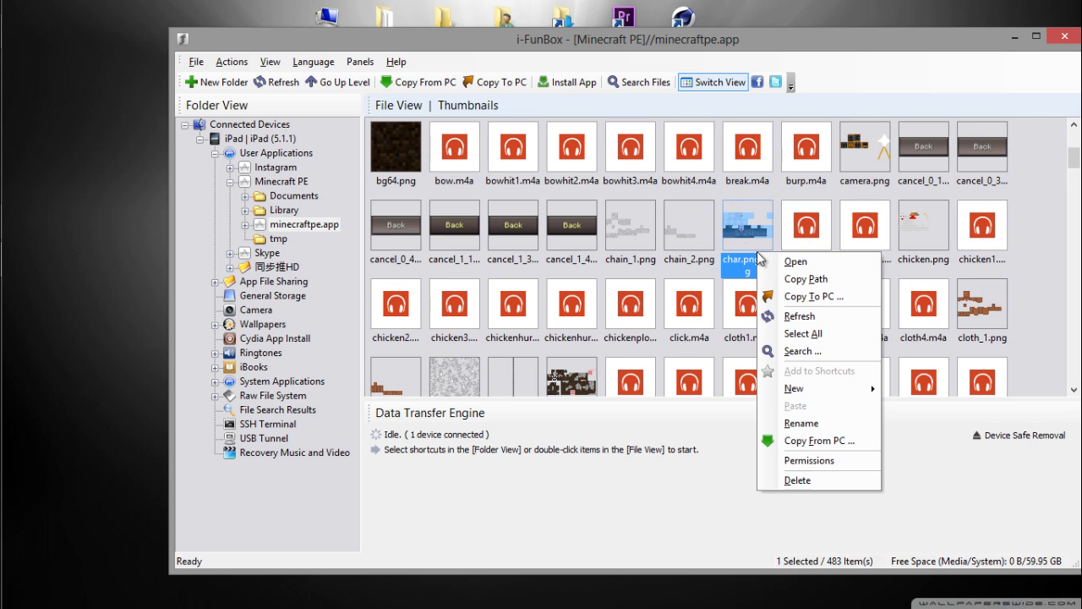
click(816, 423)
text(ch)
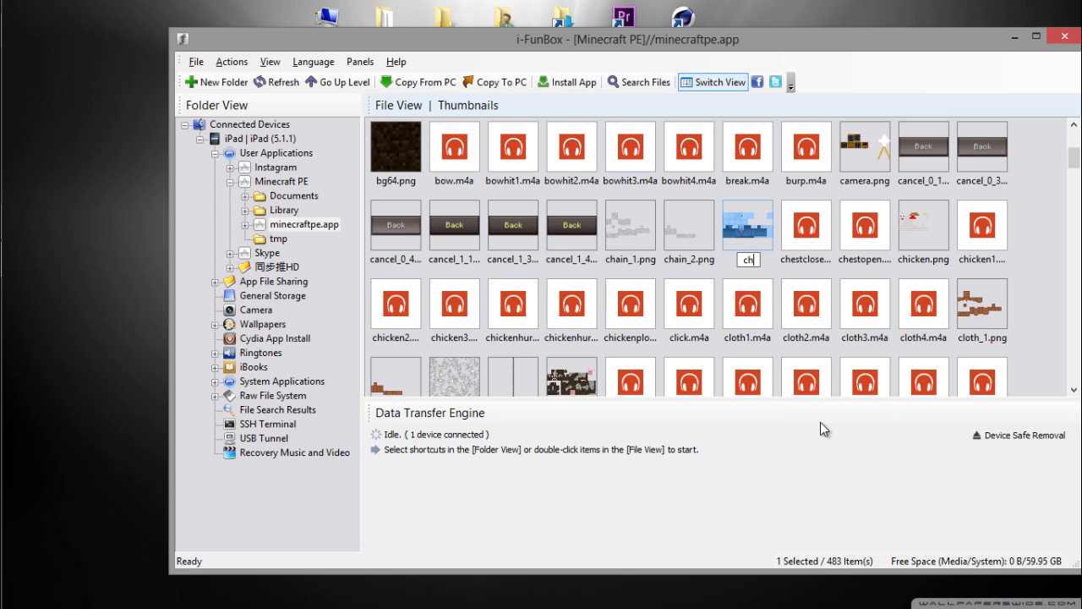
text(ar)
key(Return)
Step: Rename the char skin file in the minecraftpe.app folder as char.png
scroll(781, 313, down, 10)
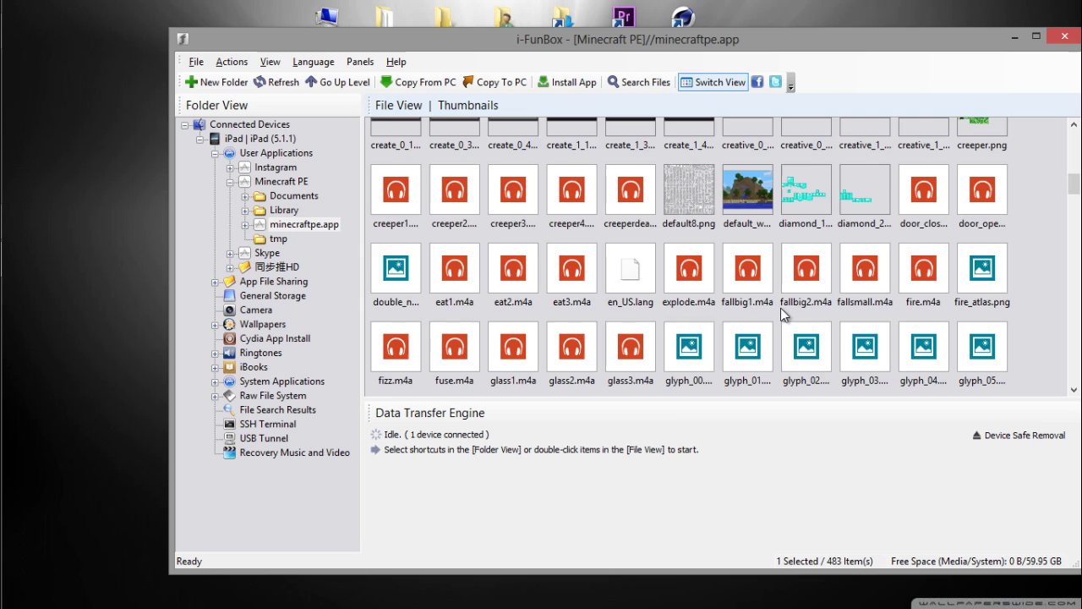
scroll(781, 308, down, 5)
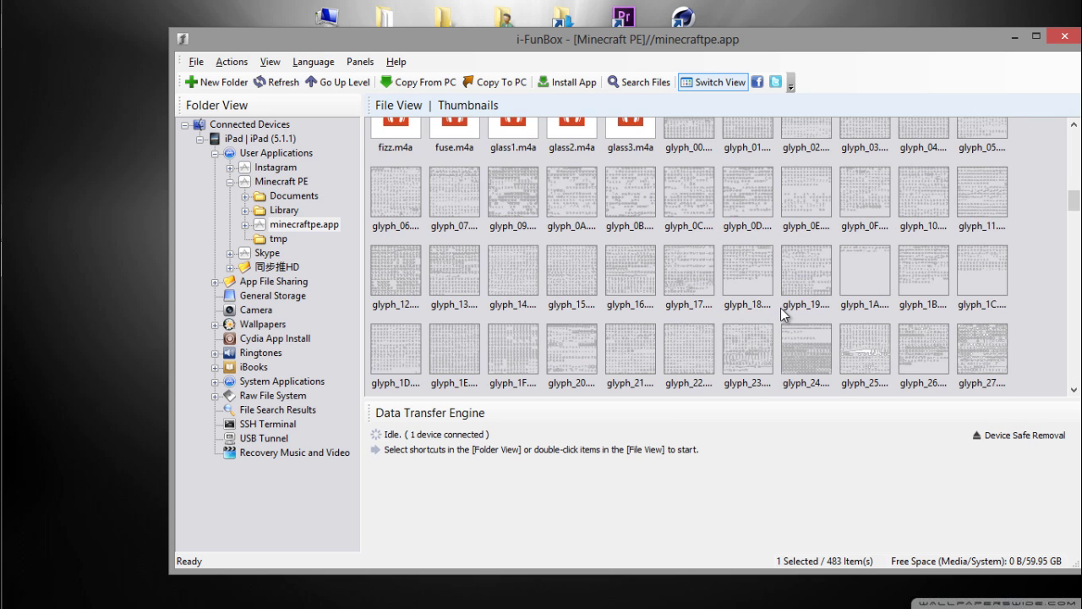
scroll(780, 308, up, 7)
scroll(781, 308, up, 5)
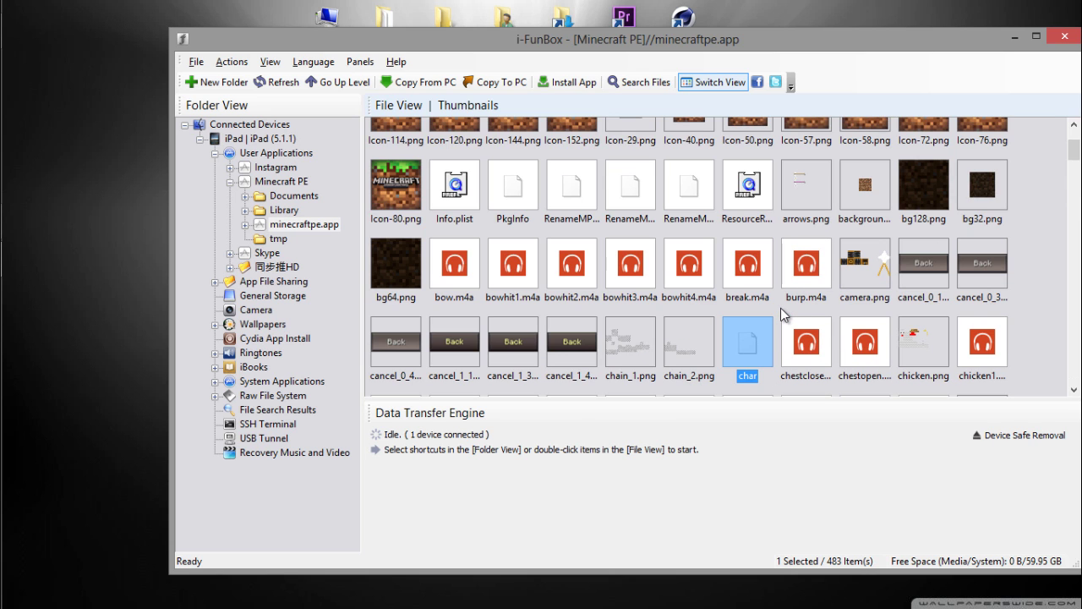
scroll(792, 312, up, 2)
scroll(792, 312, down, 5)
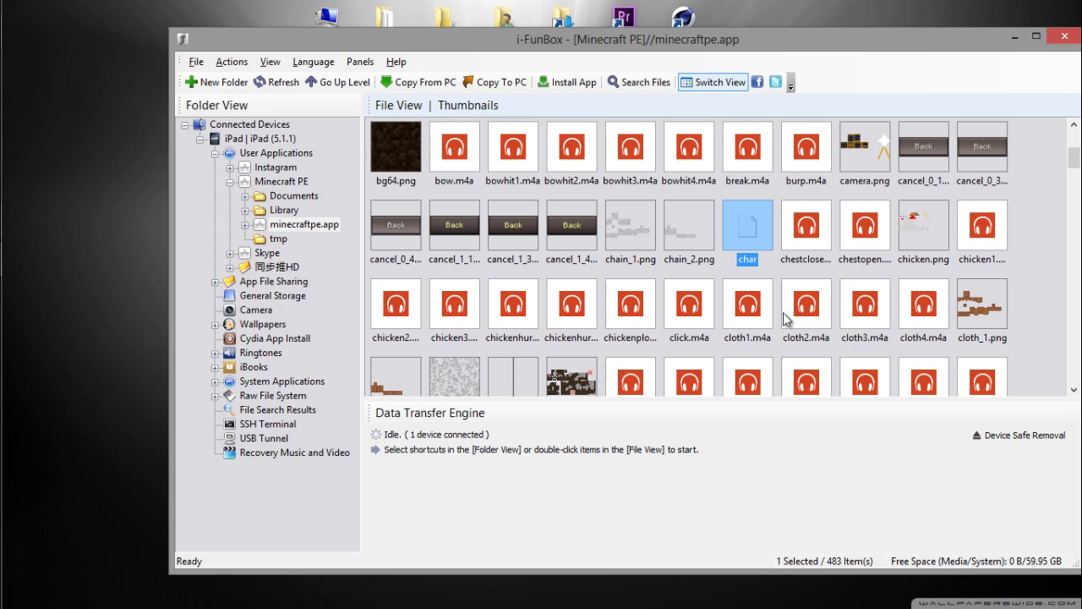
right_click(753, 253)
click(818, 427)
text(ng)
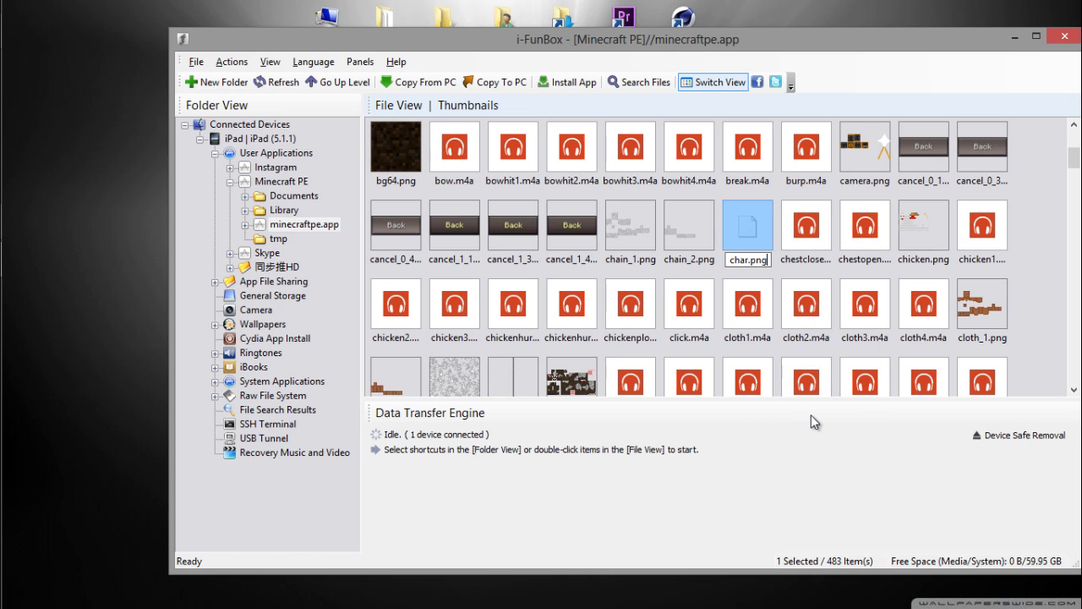
key(Return)
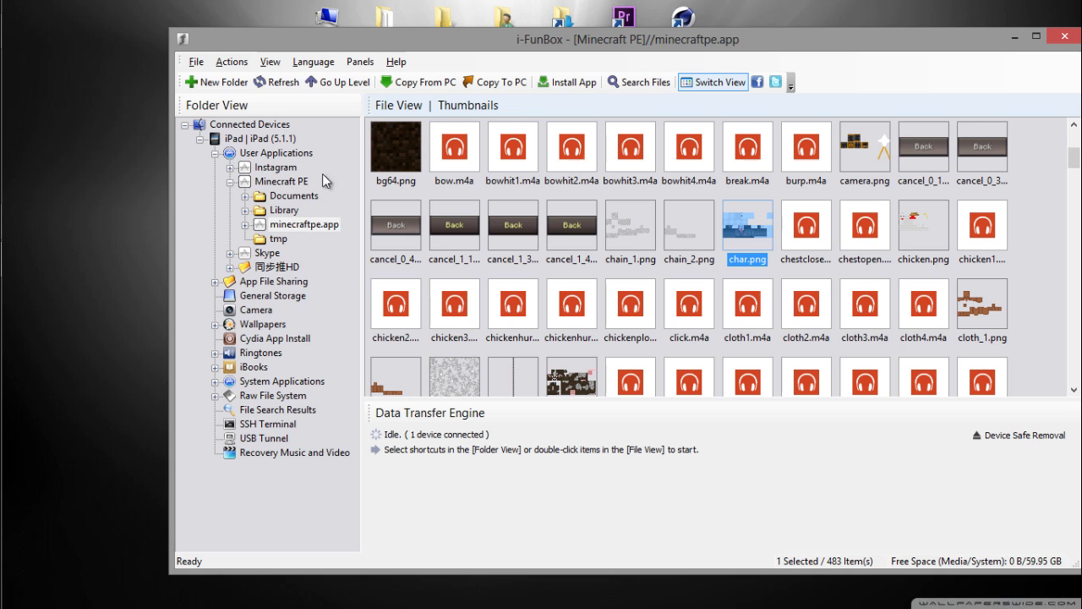
Step: Refresh the device's file list and close i-FunBox
click(292, 89)
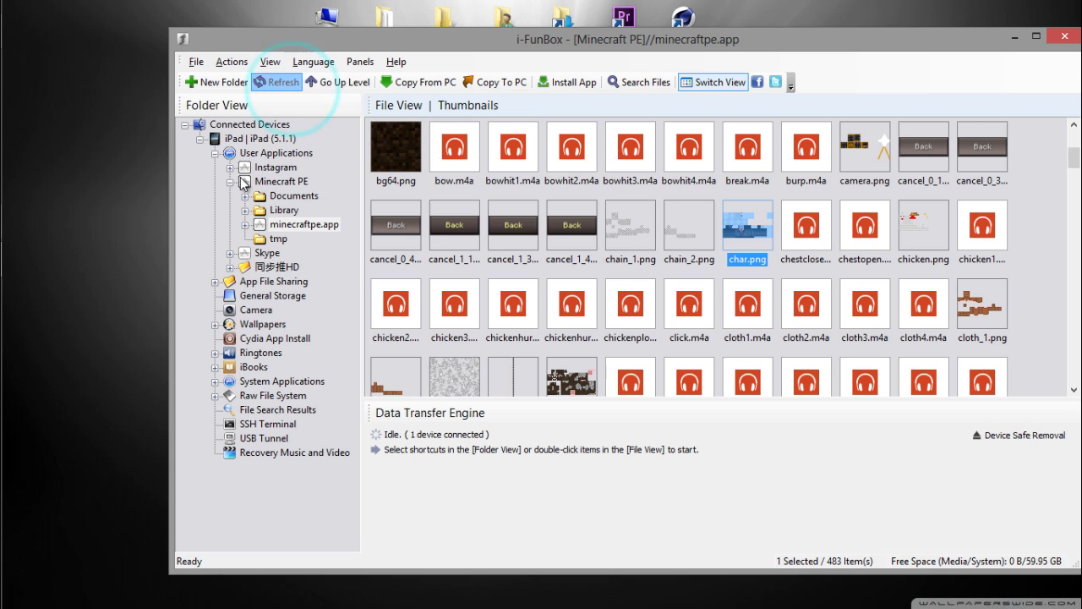
click(1060, 37)
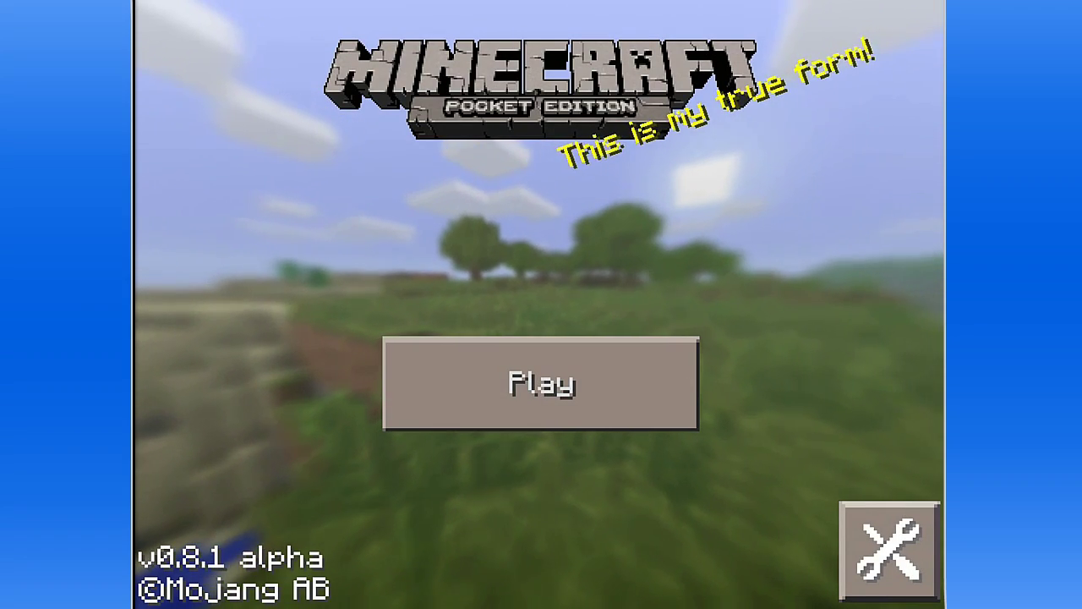
Step: Switch to Minecraft PE and open a saved world from the world list
click(541, 383)
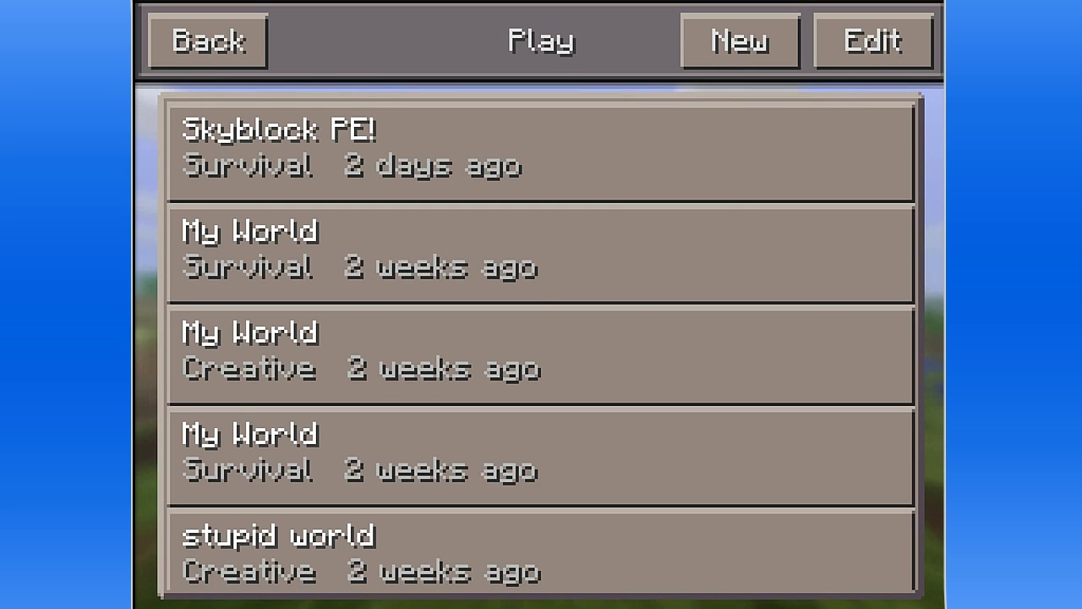
drag(541, 355, 541, 229)
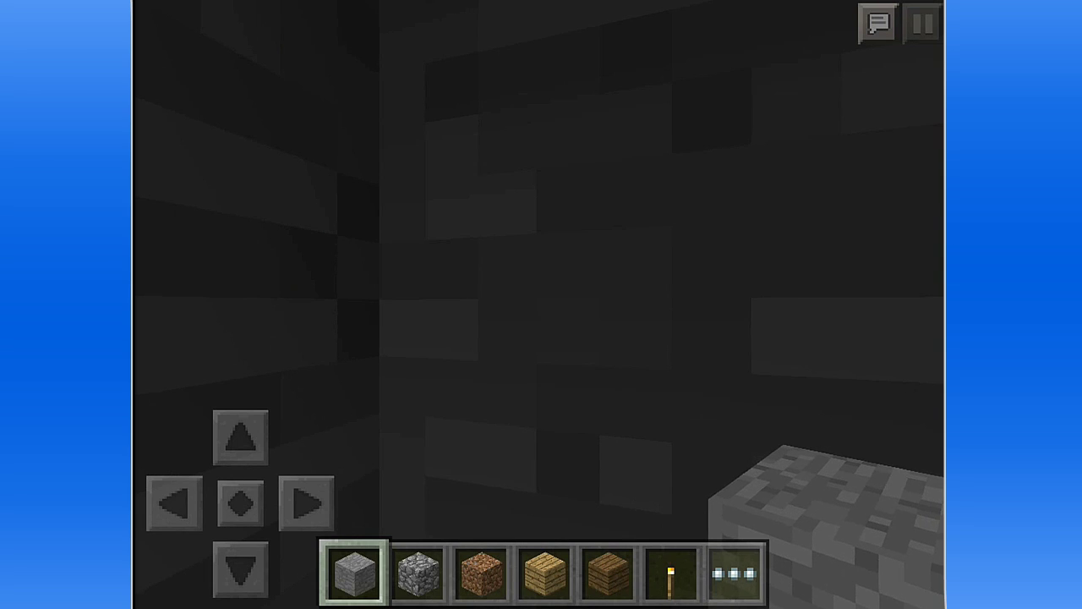
drag(541, 304, 710, 305)
Step: Turn on Third person view in the game options and return to the world to inspect the character's skin
click(922, 23)
click(324, 294)
key(Return)
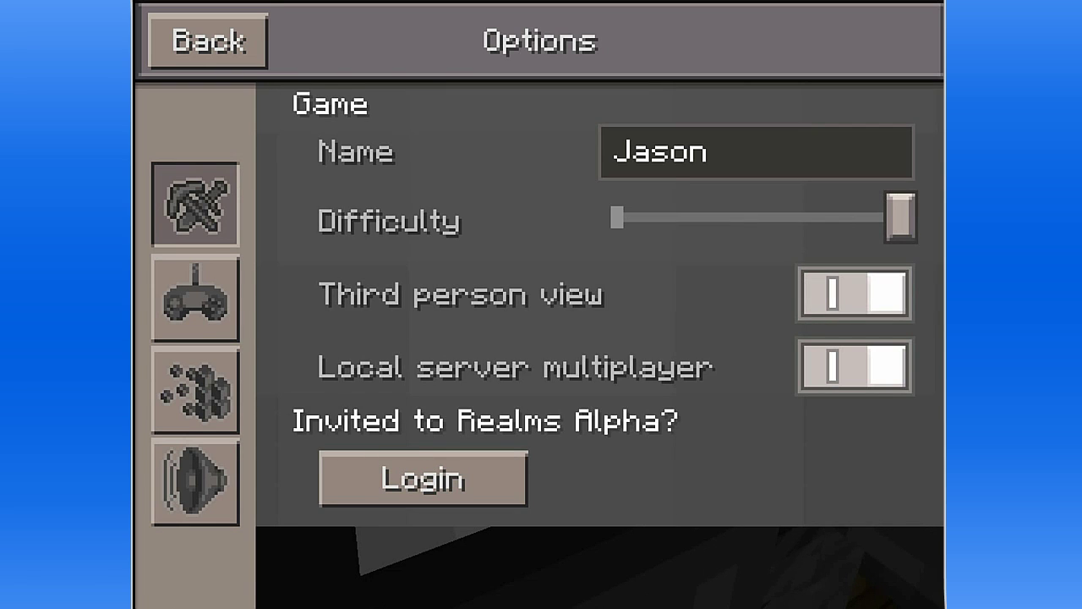
key(Escape)
key(Escape)
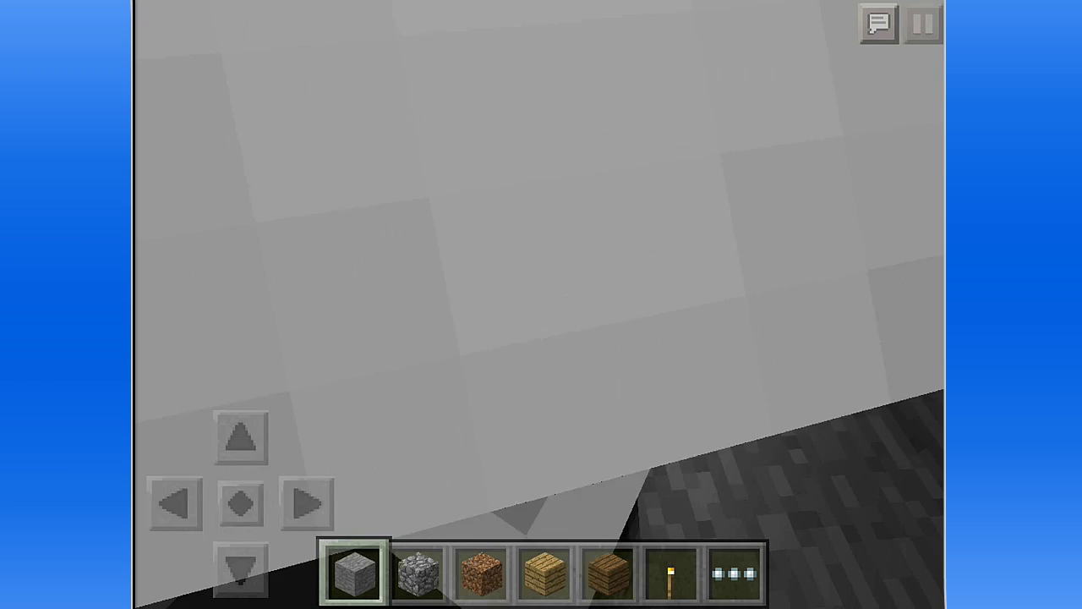
key(w)
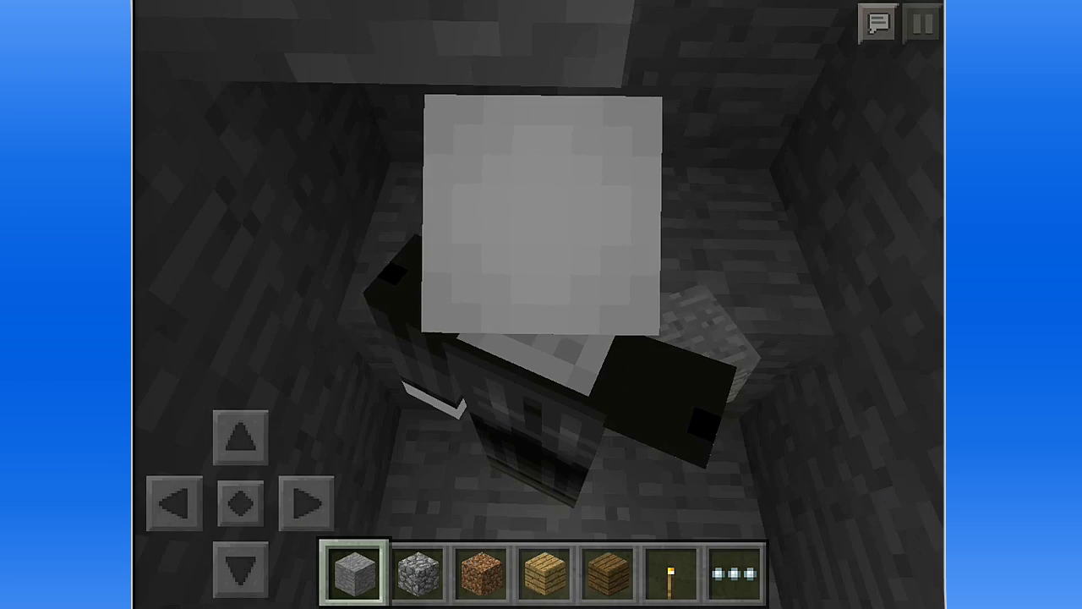
Step: Switch Third person view off and on again in the game options, and view the character in the world before pausing
click(921, 23)
click(324, 293)
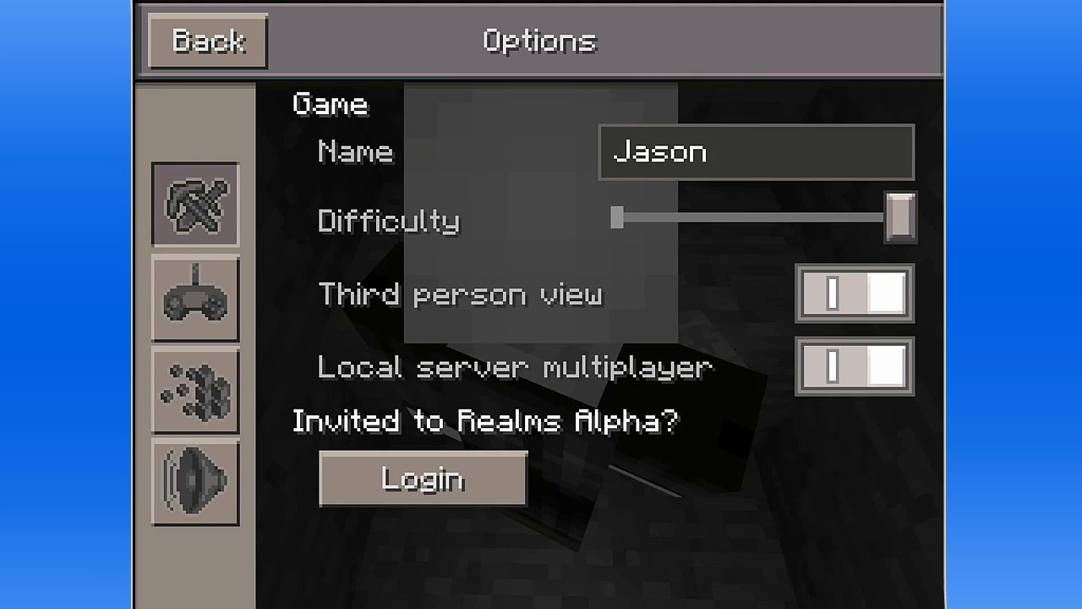
click(854, 293)
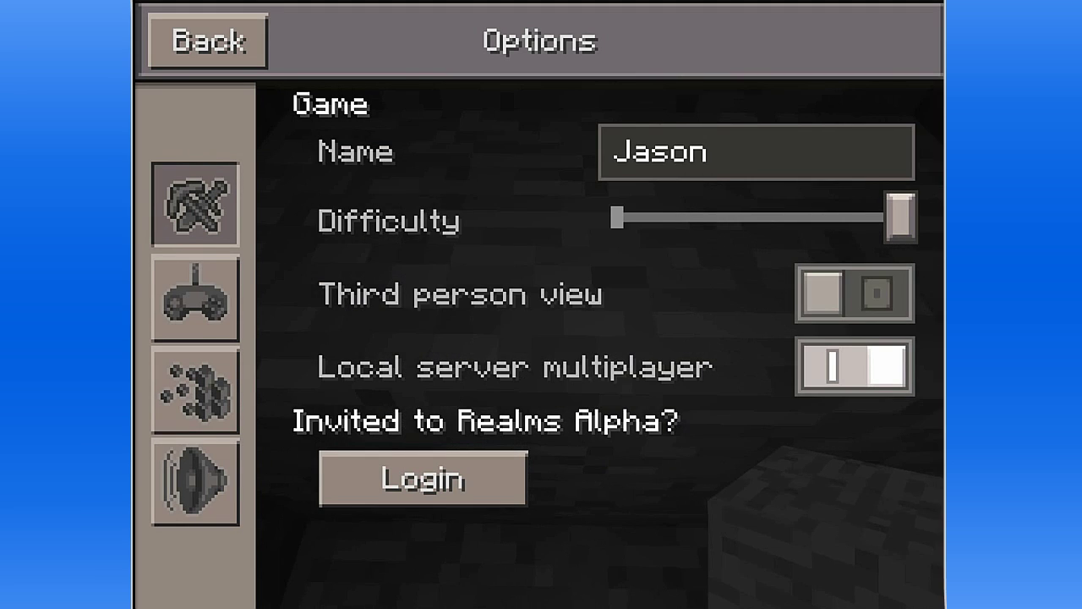
click(854, 293)
click(208, 40)
click(325, 194)
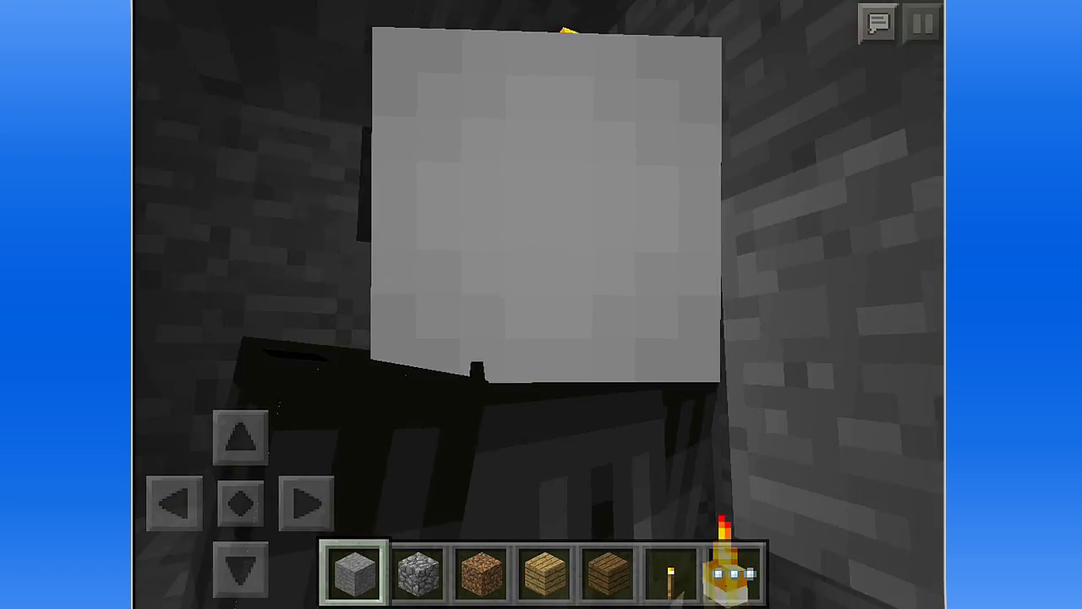
key(Escape)
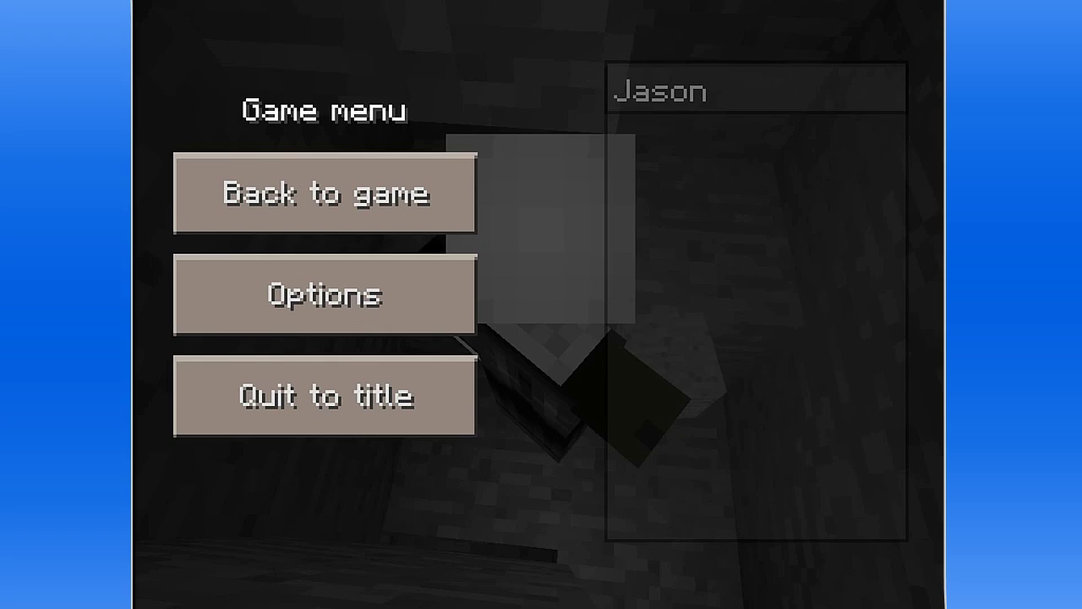